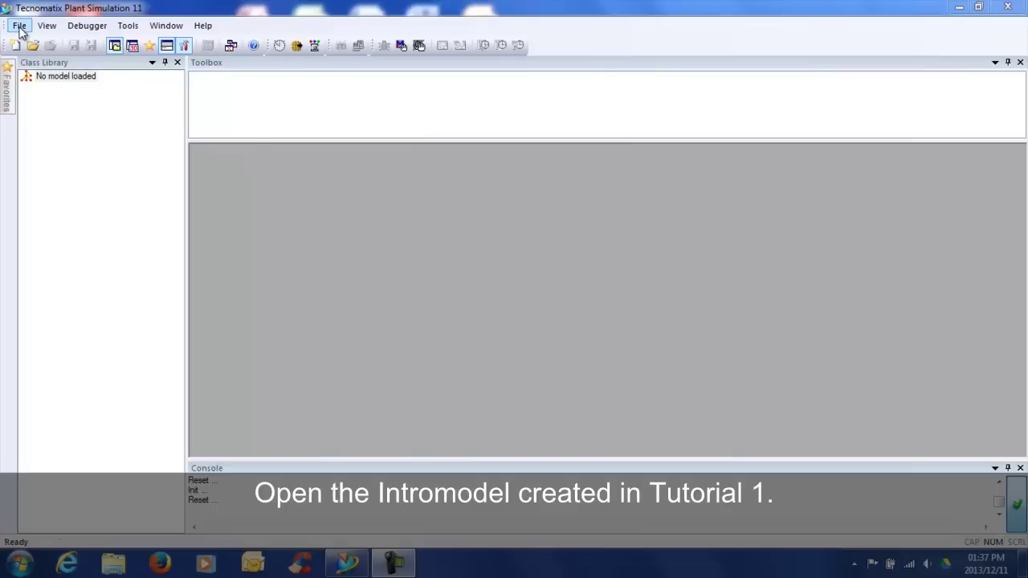
Open the IntroModel.spp model from the Tutorials folder.
left_click(18, 26)
left_click(38, 61)
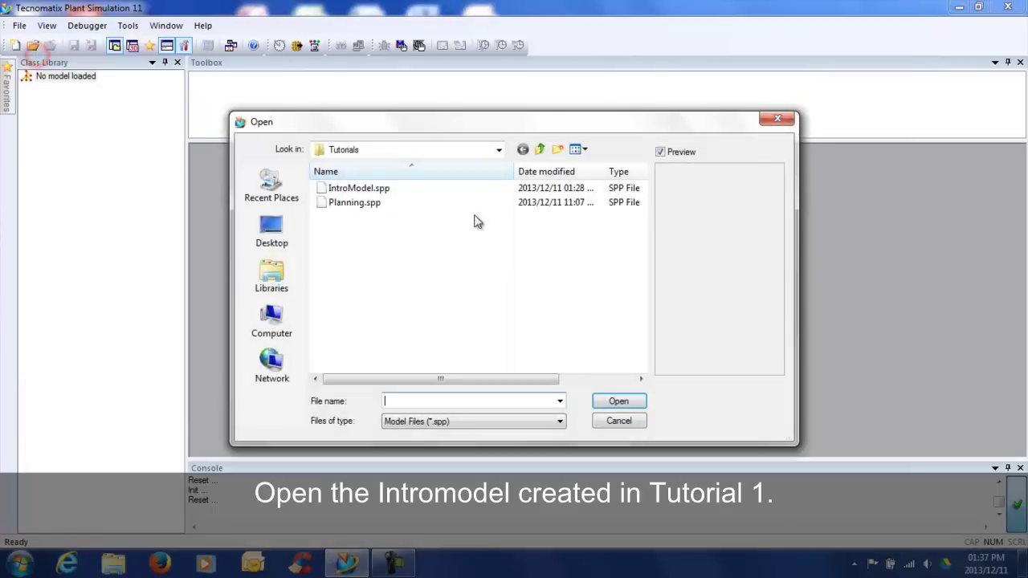
left_click(444, 189)
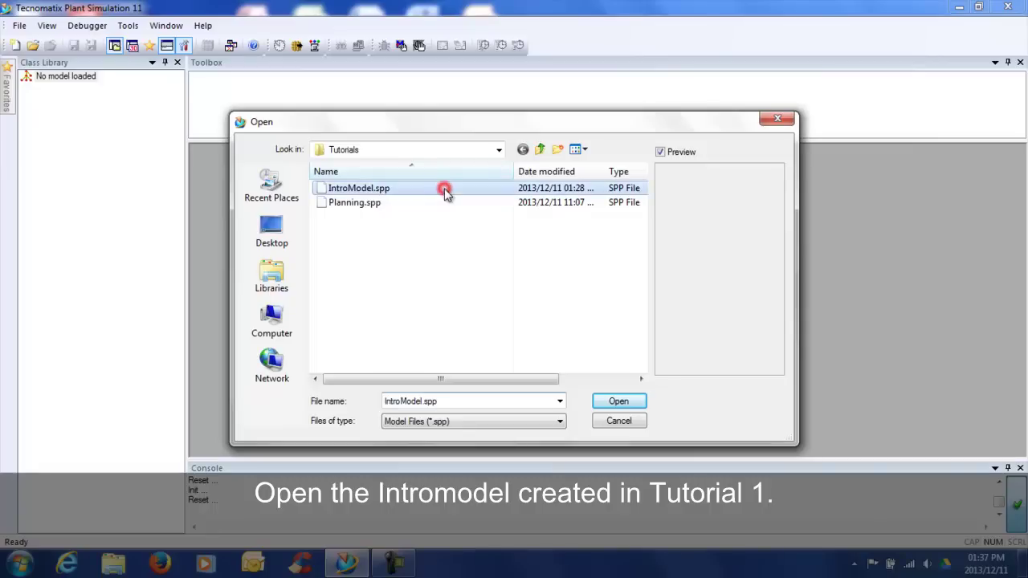
left_click(623, 404)
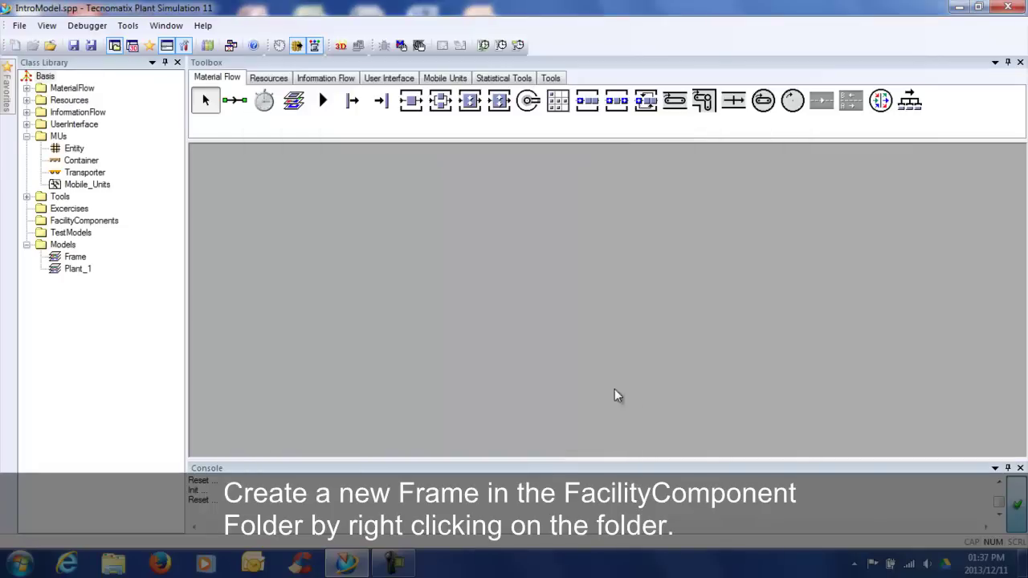
Create a new frame in FacilityComponents, maximize its window, and begin renaming it.
left_click(98, 222)
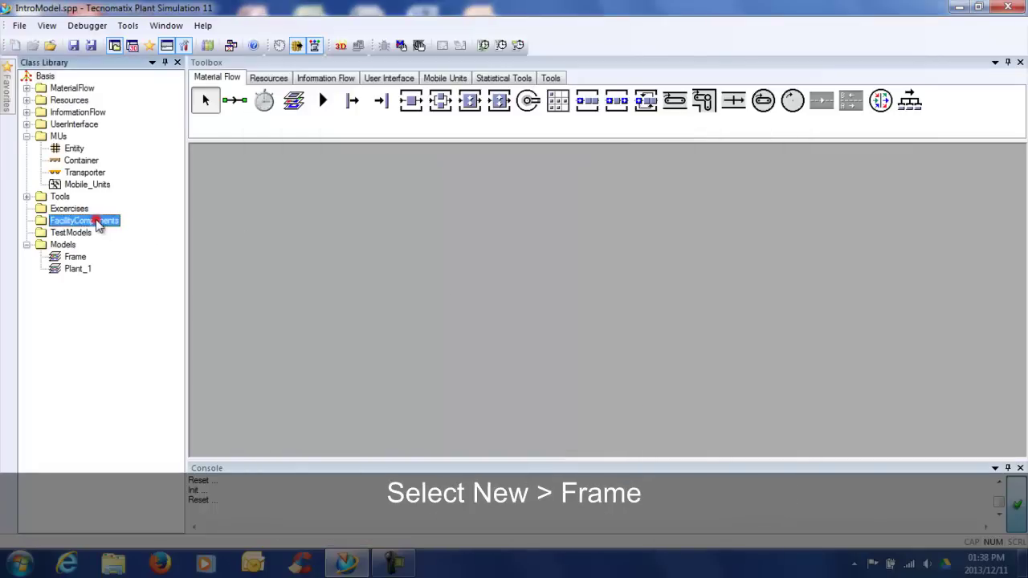
right_click(97, 222)
mouse_move(162, 232)
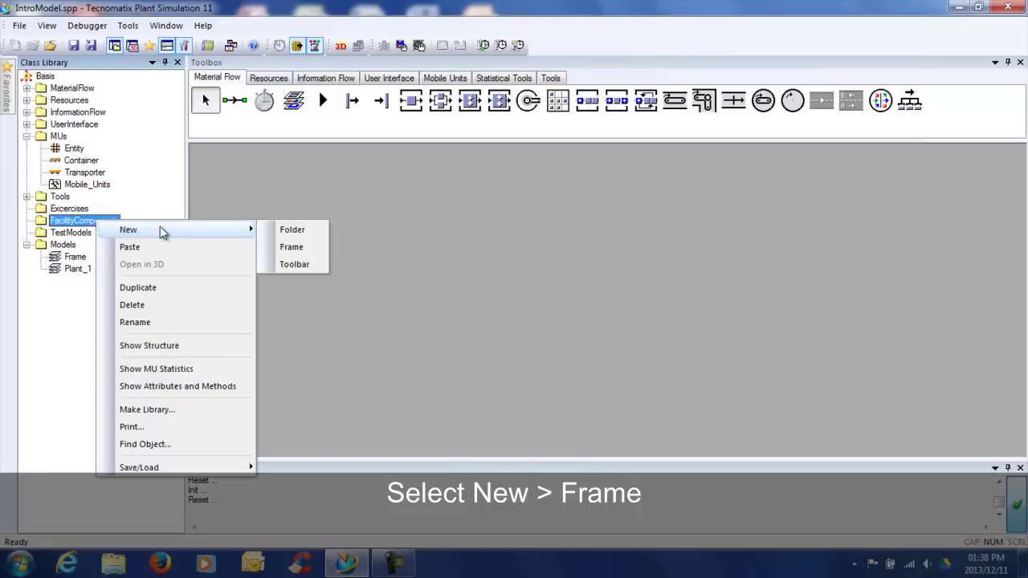
left_click(289, 247)
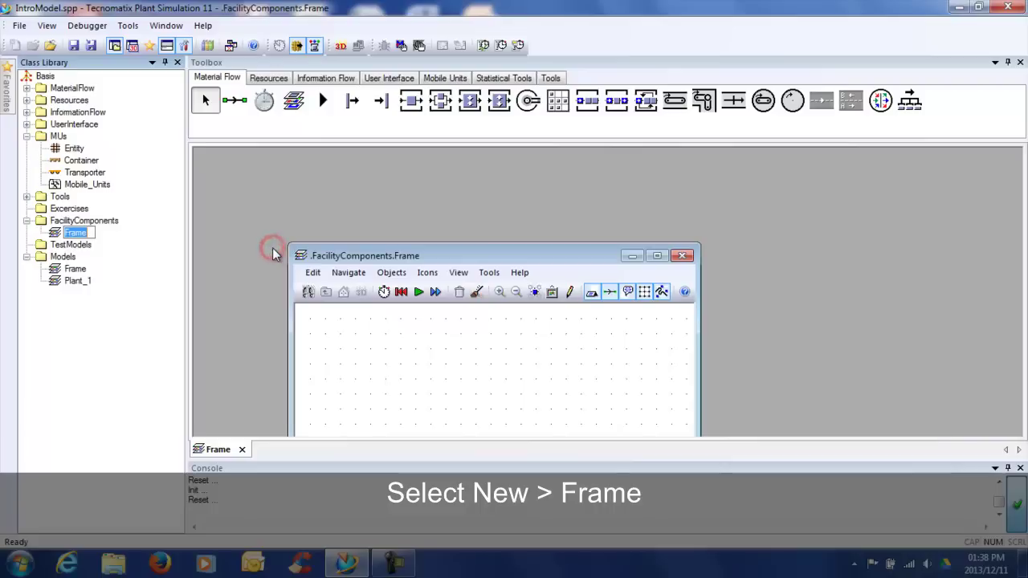
left_click(657, 256)
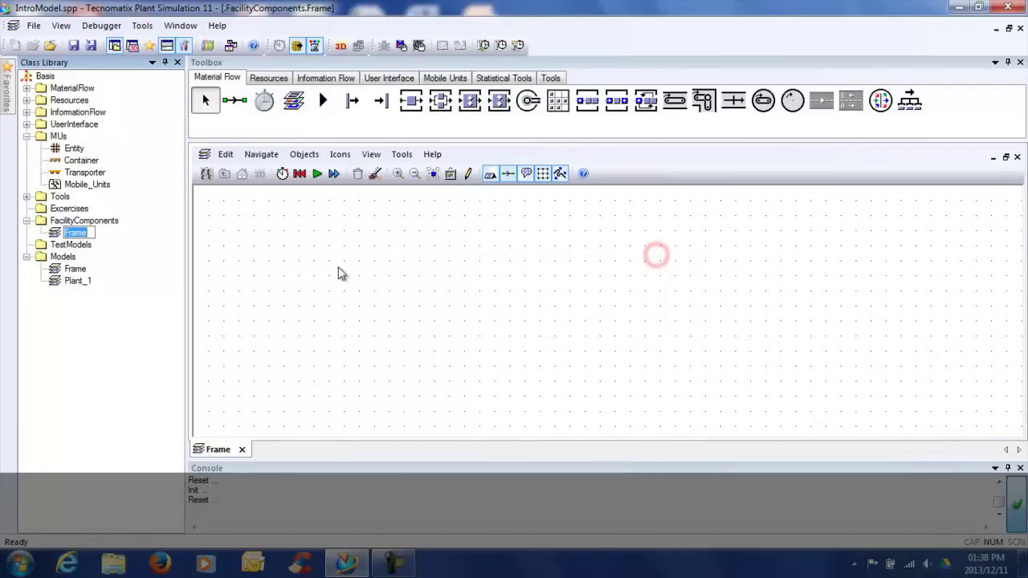
left_click(89, 232)
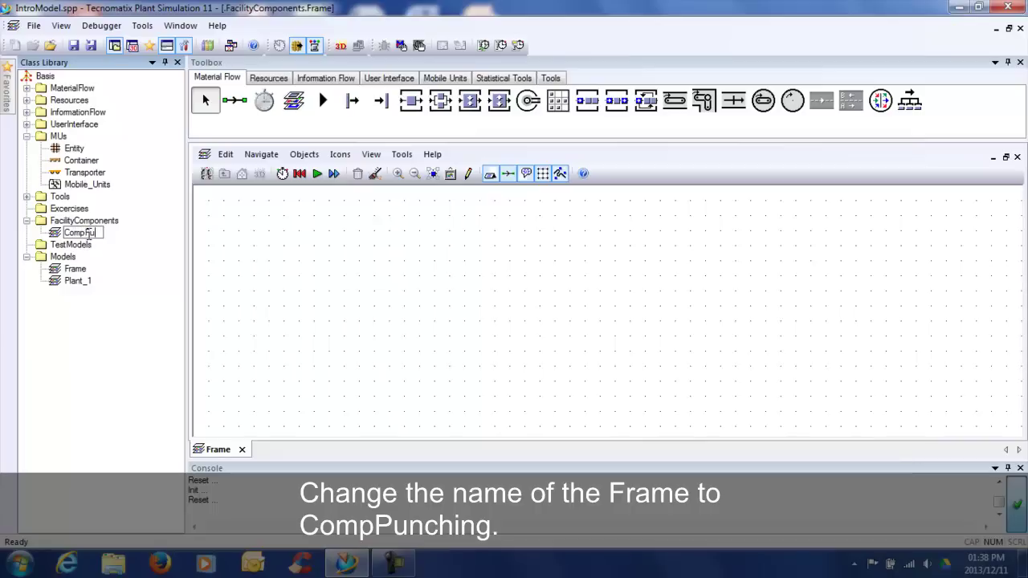
Name the frame CompPunching and place three interfaces, two on the left and one on the right.
type("CompPunching")
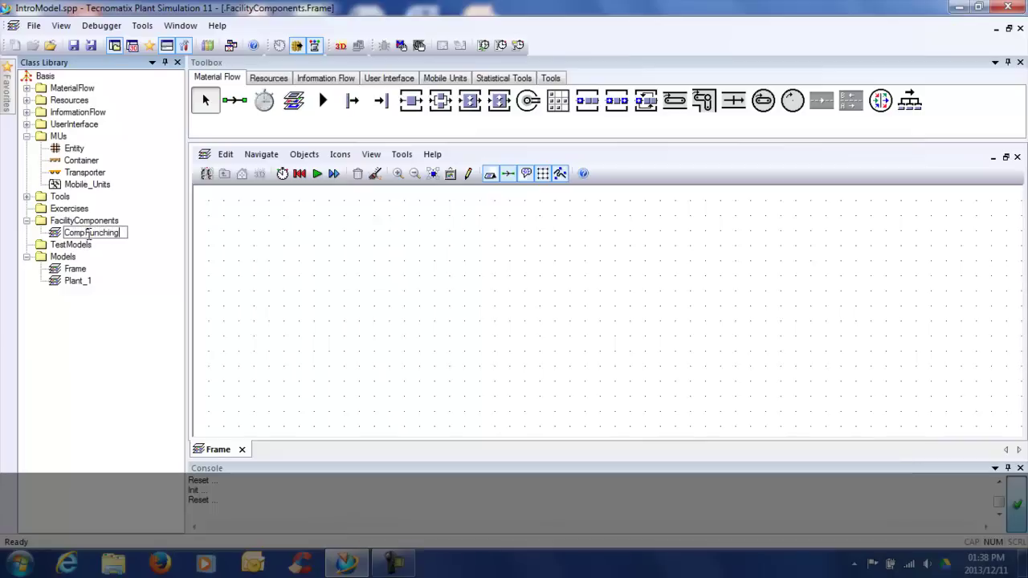
left_click(342, 294)
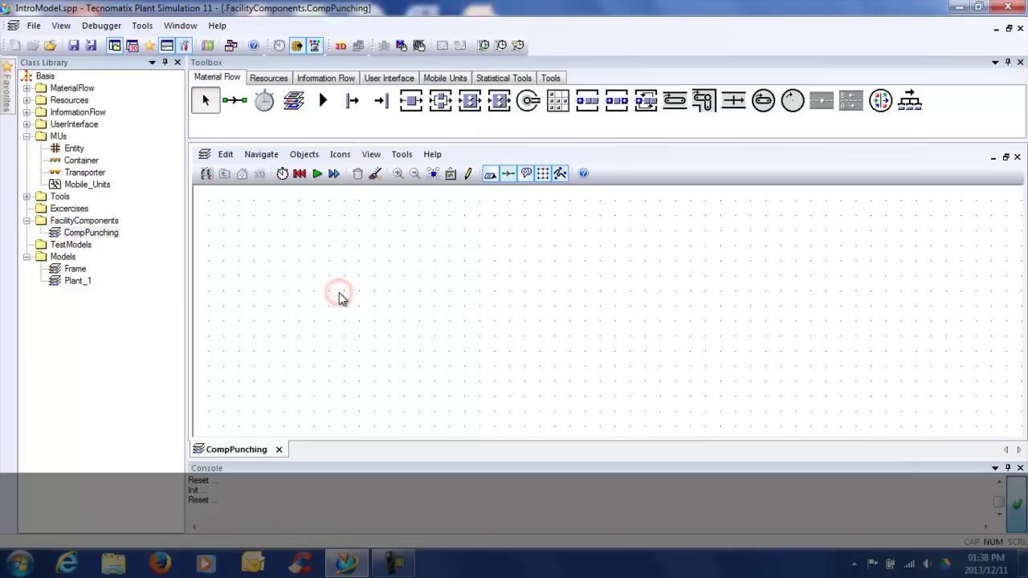
left_click(325, 103)
key("ctrl")
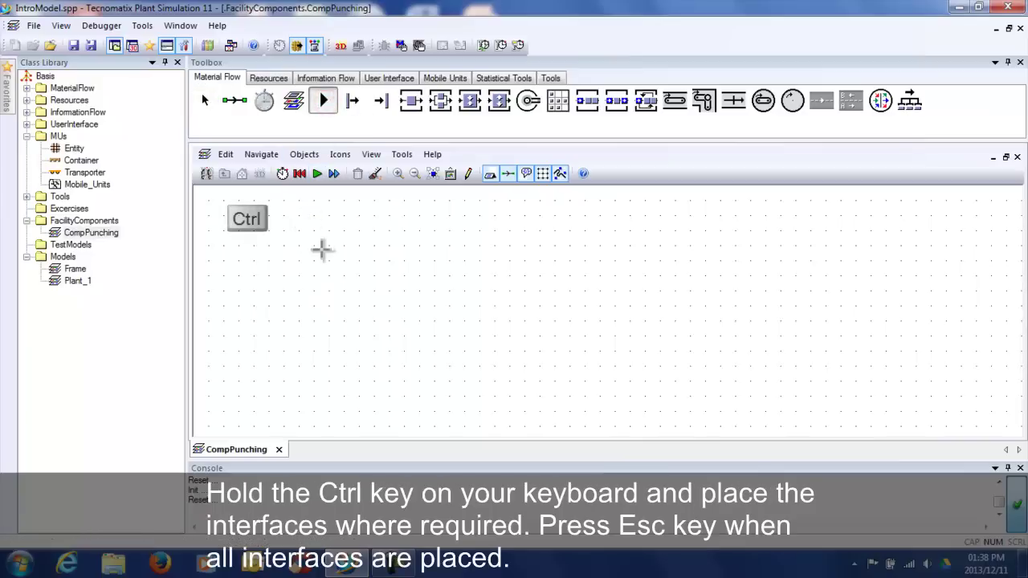
left_click(322, 250)
key("Escape")
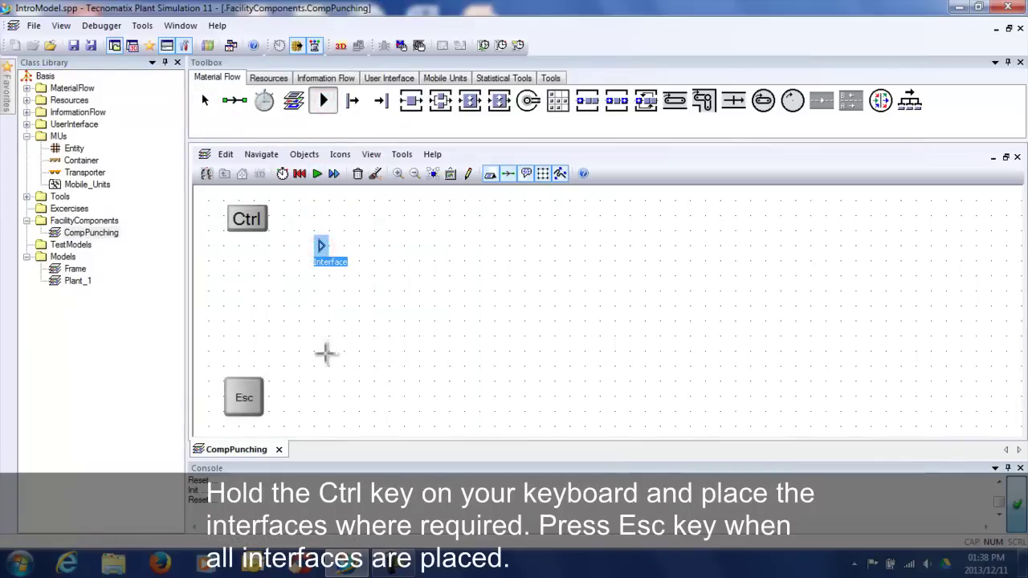
left_click(325, 354)
left_click(608, 290)
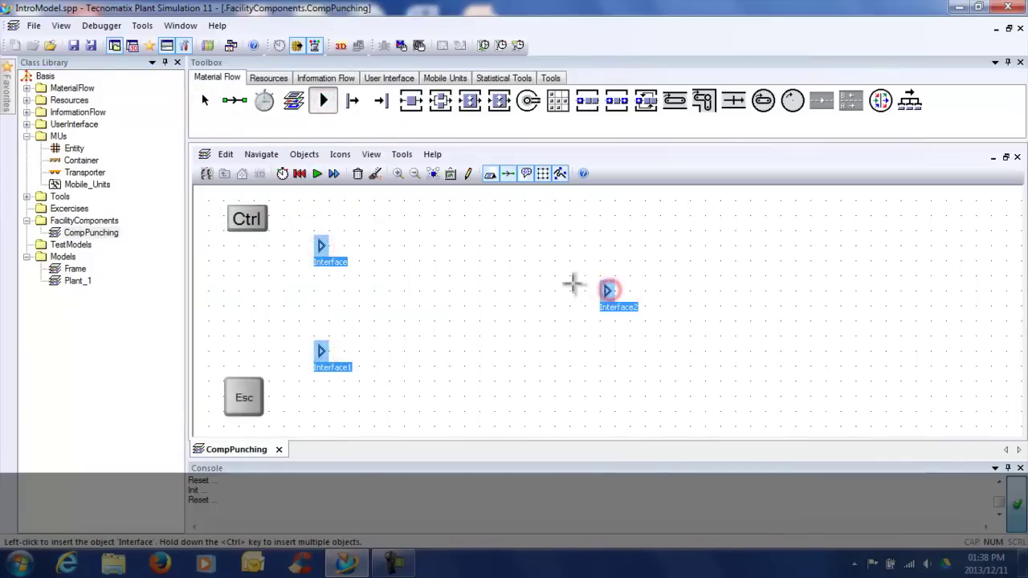
key("Escape")
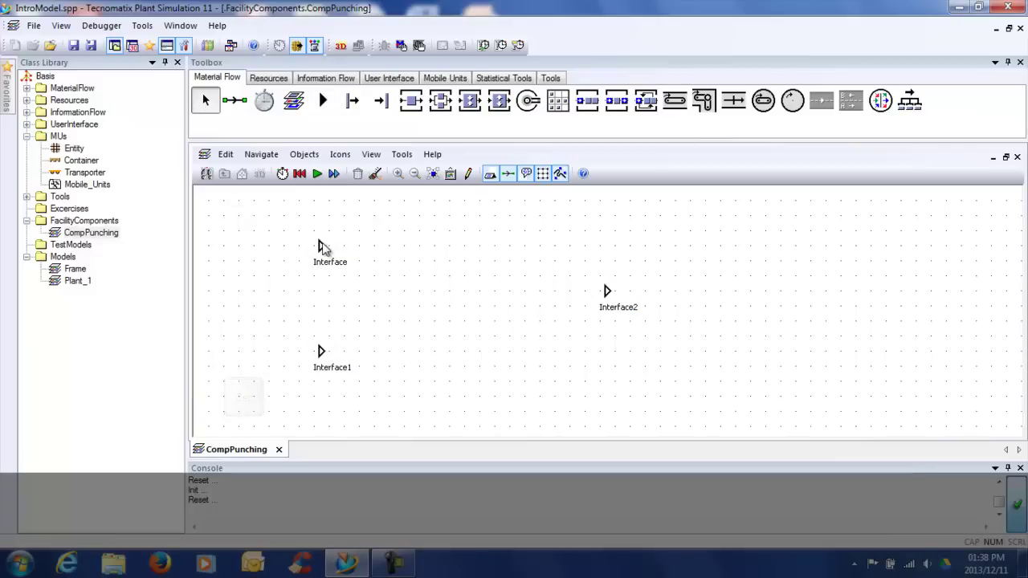
Rename the first interface In1 with position 30.
double_click(321, 247)
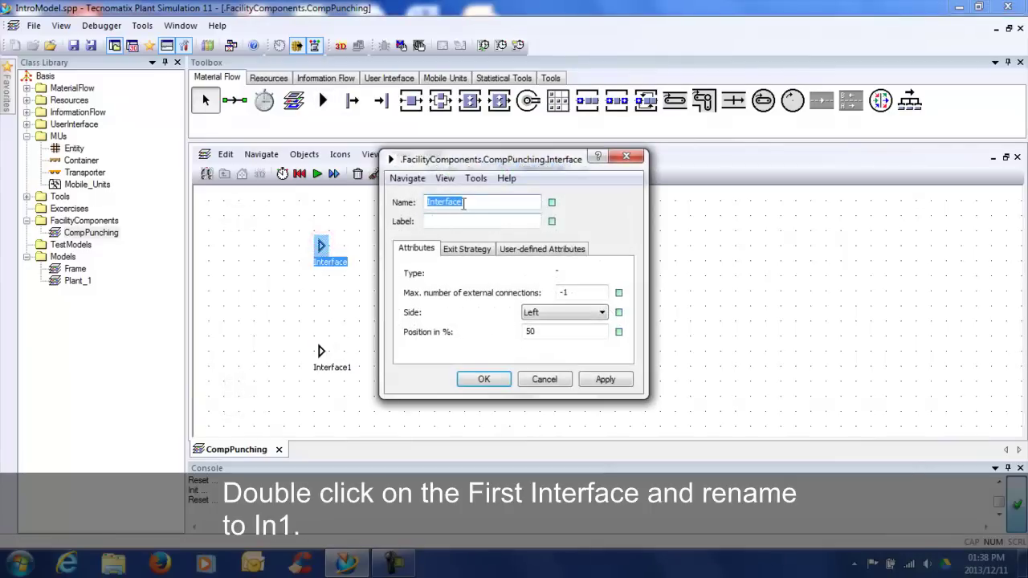
left_click(464, 203)
key("BackSpace")
key("BackSpace")
key("BackSpace")
key("BackSpace")
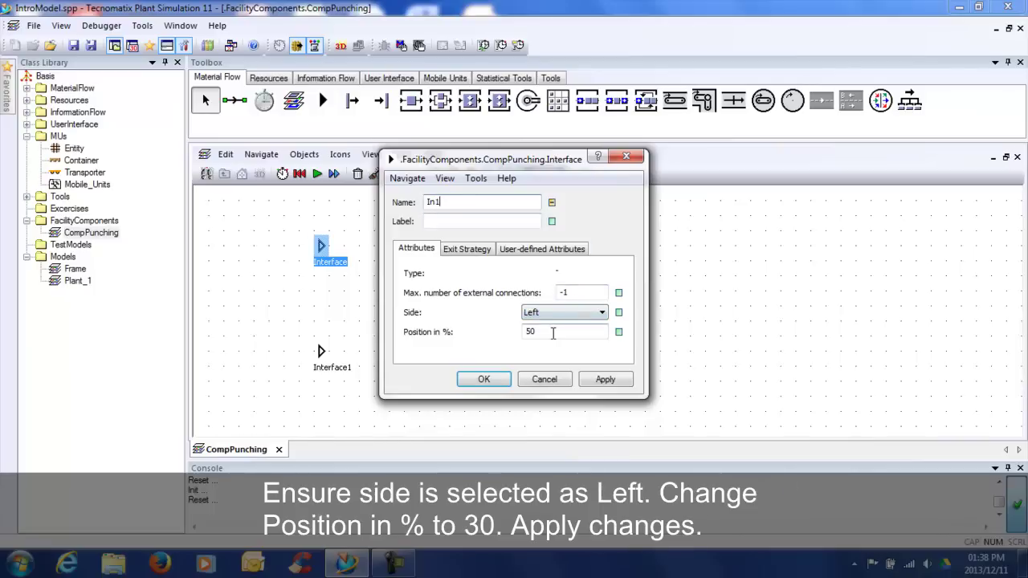
key("BackSpace")
key("BackSpace")
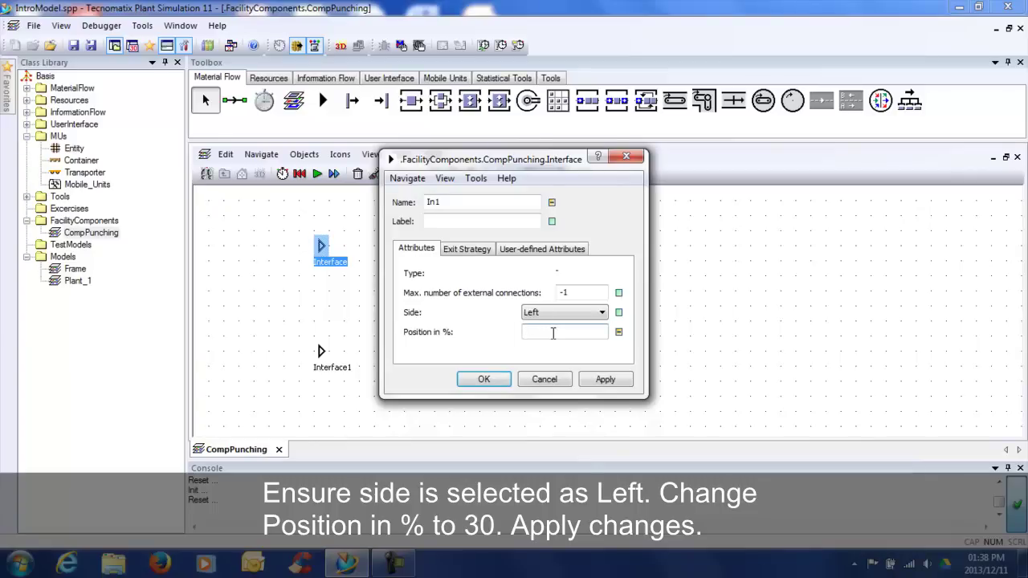
left_click(484, 379)
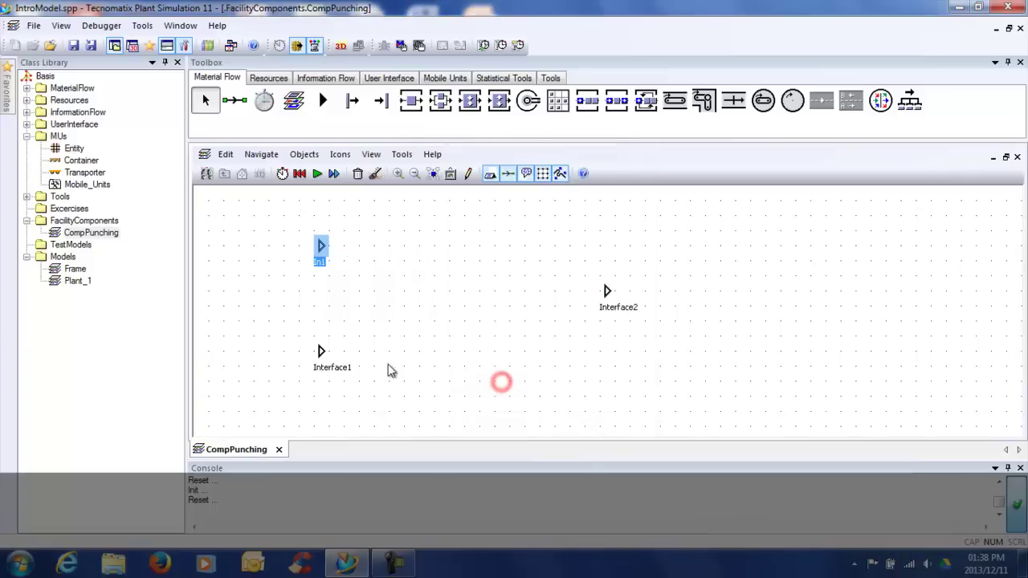
Rename the second interface In2 on the Left side at position 70.
double_click(319, 352)
left_click(482, 207)
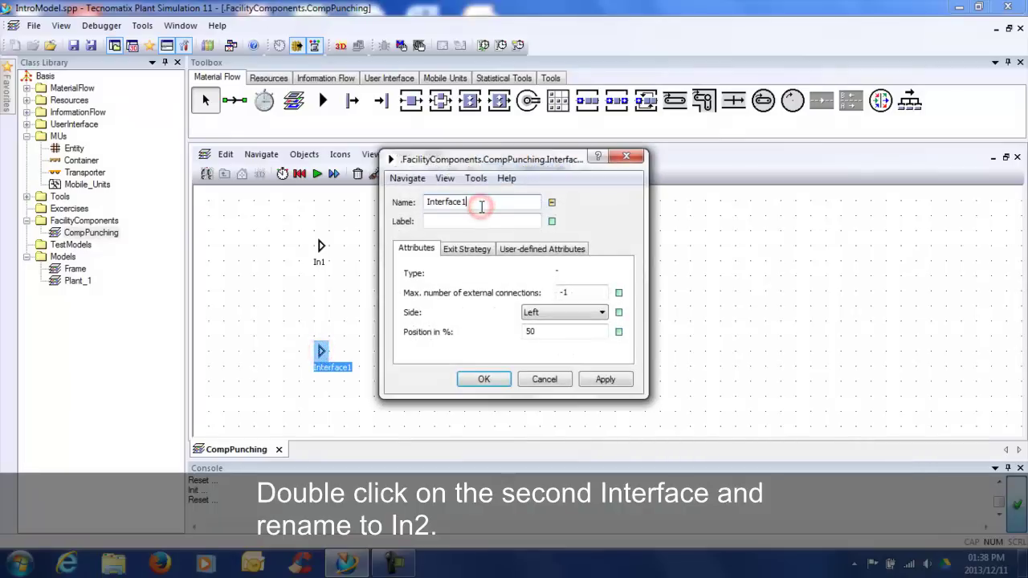
key("BackSpace")
key("BackSpace")
key("BackSpace")
key("BackSpace")
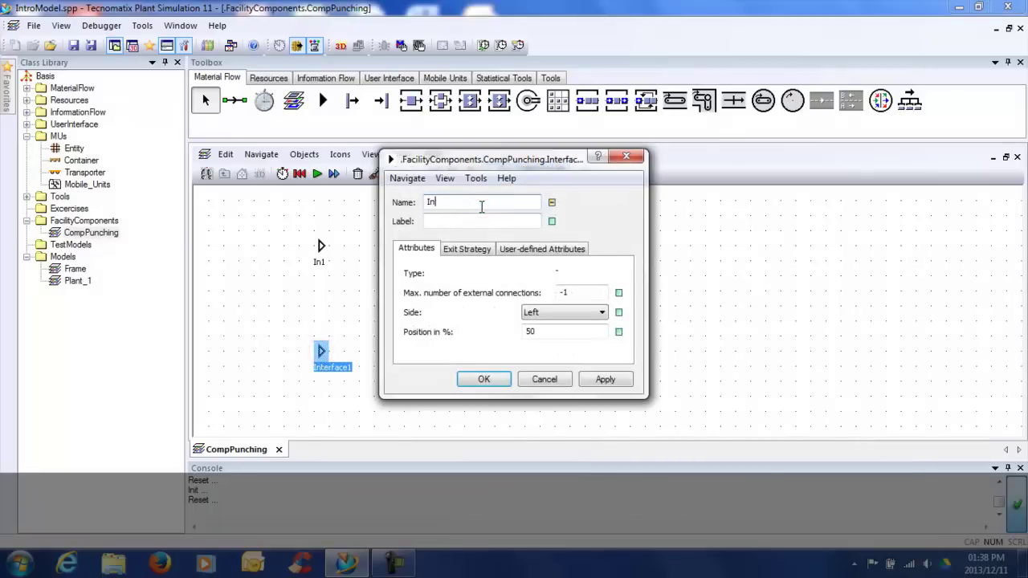
type("2")
left_click(562, 313)
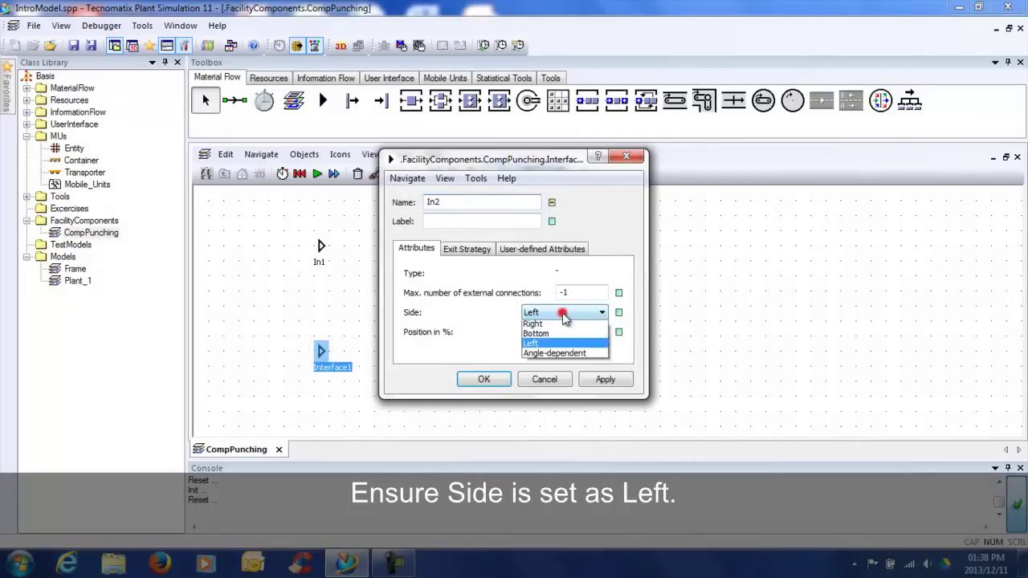
left_click(545, 355)
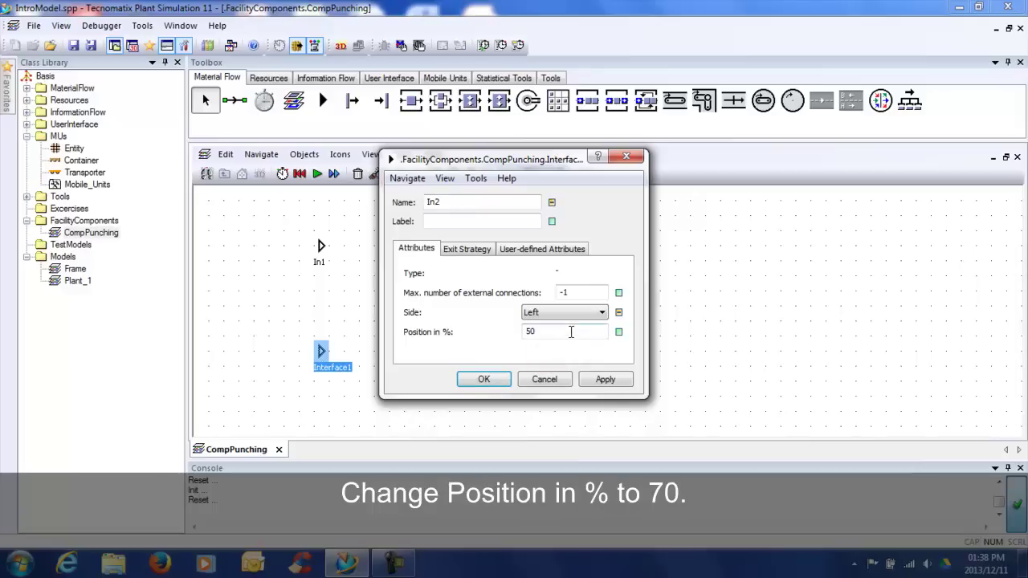
left_click(571, 331)
key("BackSpace")
left_click(485, 379)
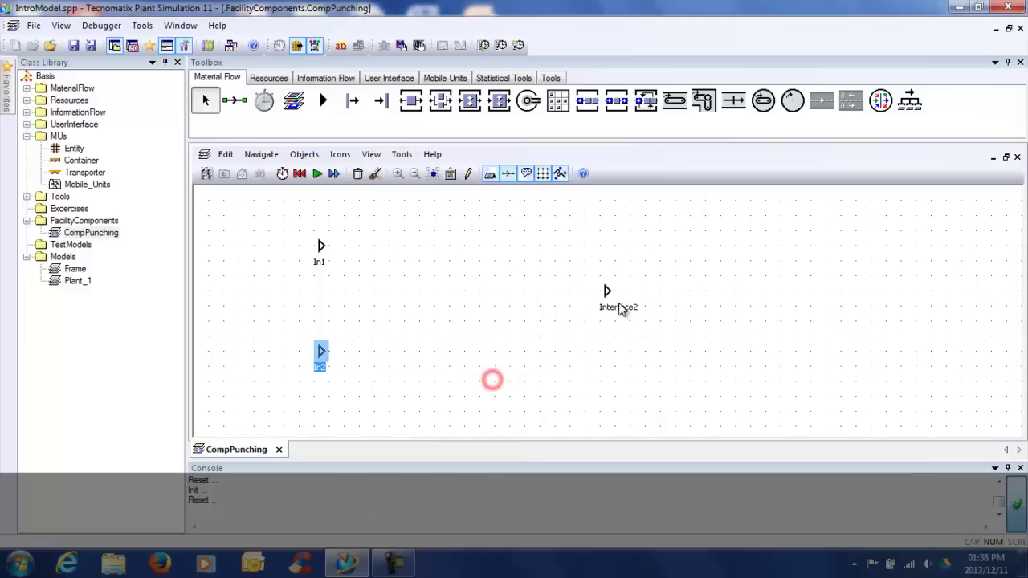
Rename the third interface Out and bring up its Side options.
double_click(607, 291)
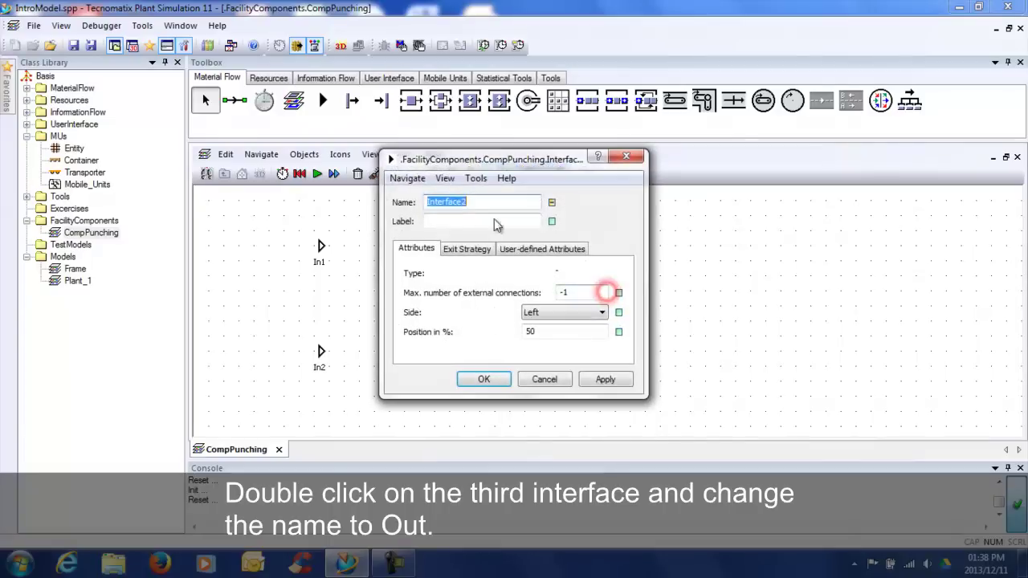
left_click(476, 201)
key("BackSpace")
key("BackSpace")
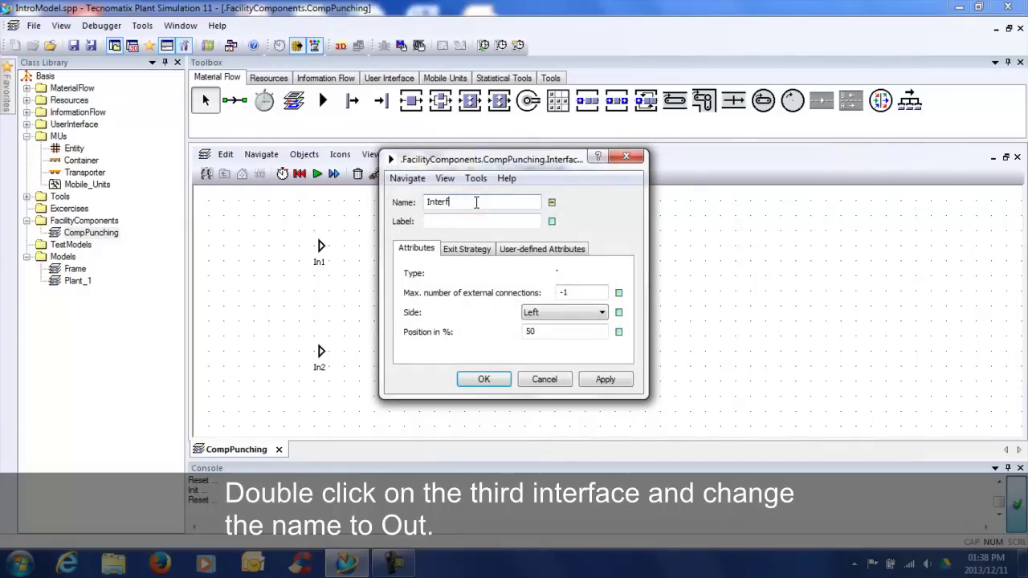
key("BackSpace")
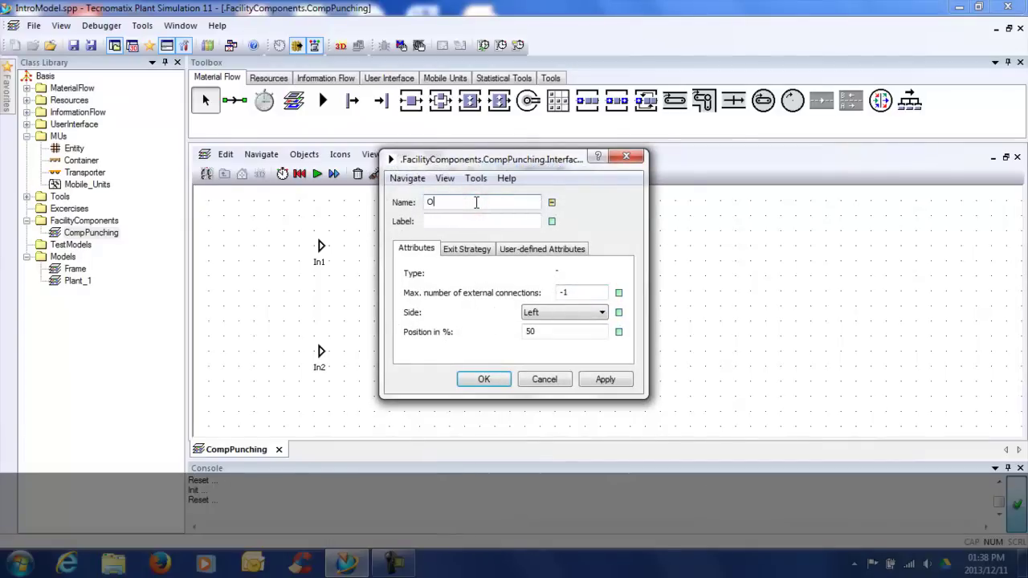
left_click(581, 321)
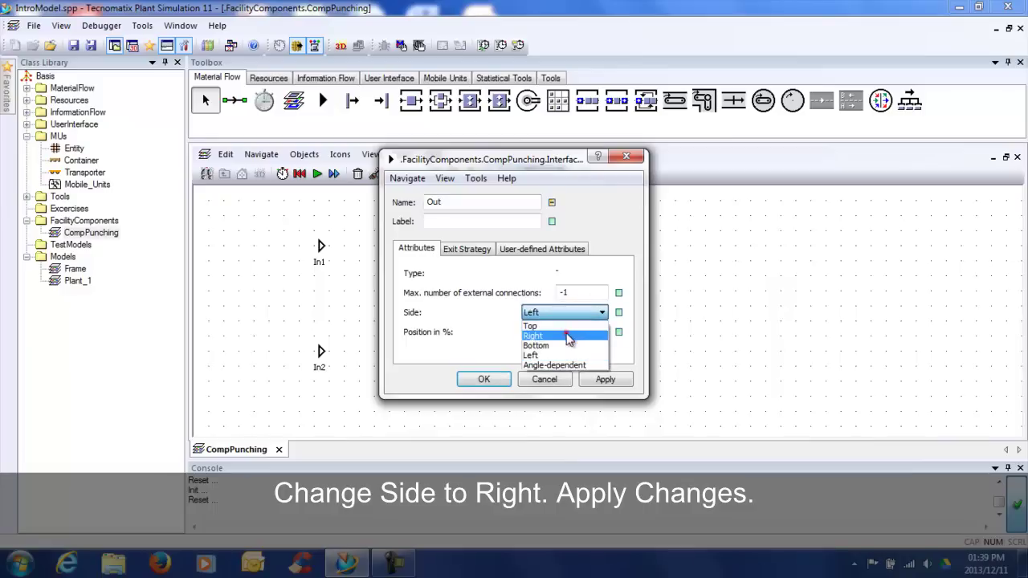
Set Out to the Right side, then place two SingleProc stations beside In1 and In2.
left_click(566, 336)
left_click(481, 380)
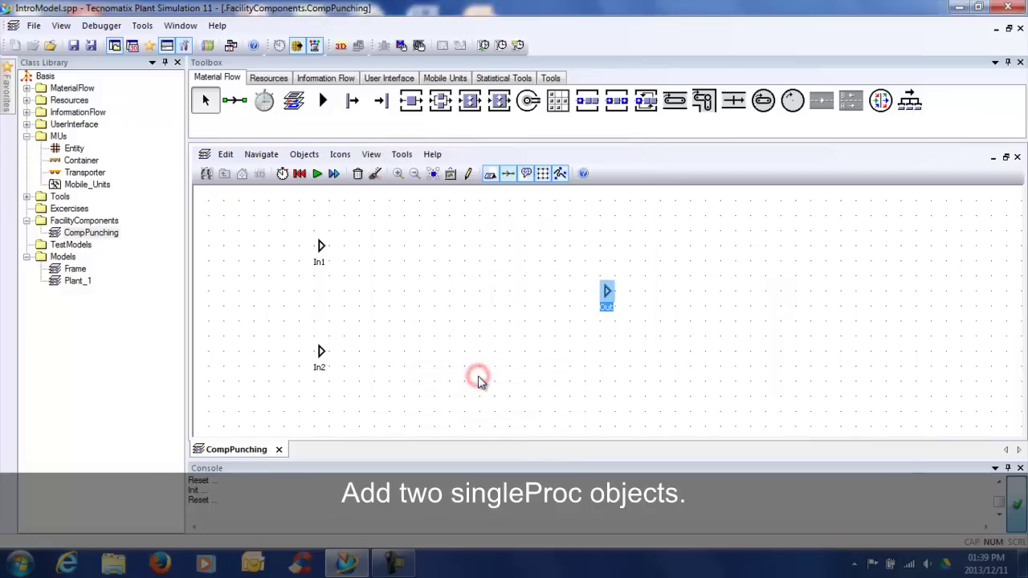
left_click(411, 100, "ctrl")
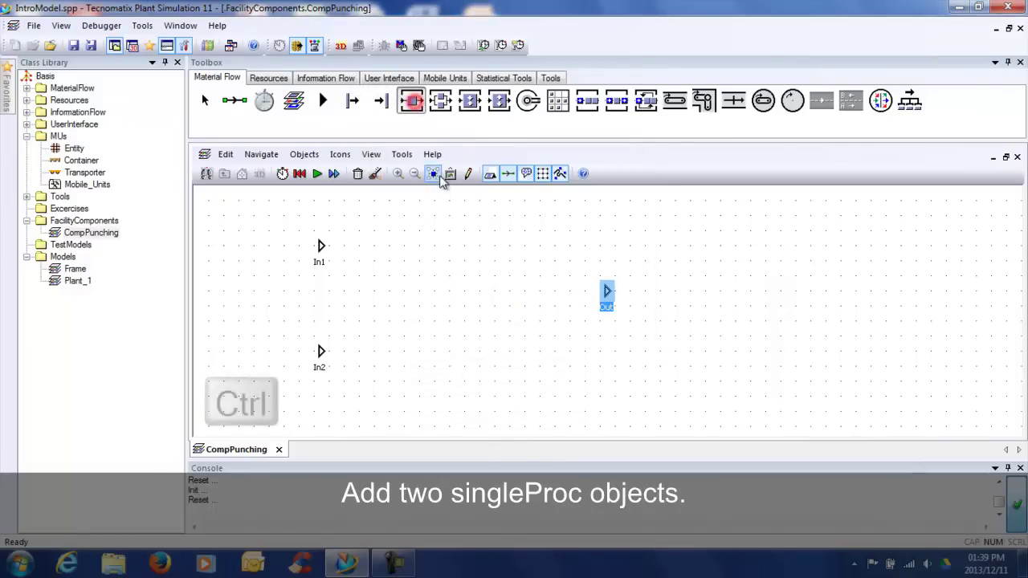
left_click(461, 250, "ctrl")
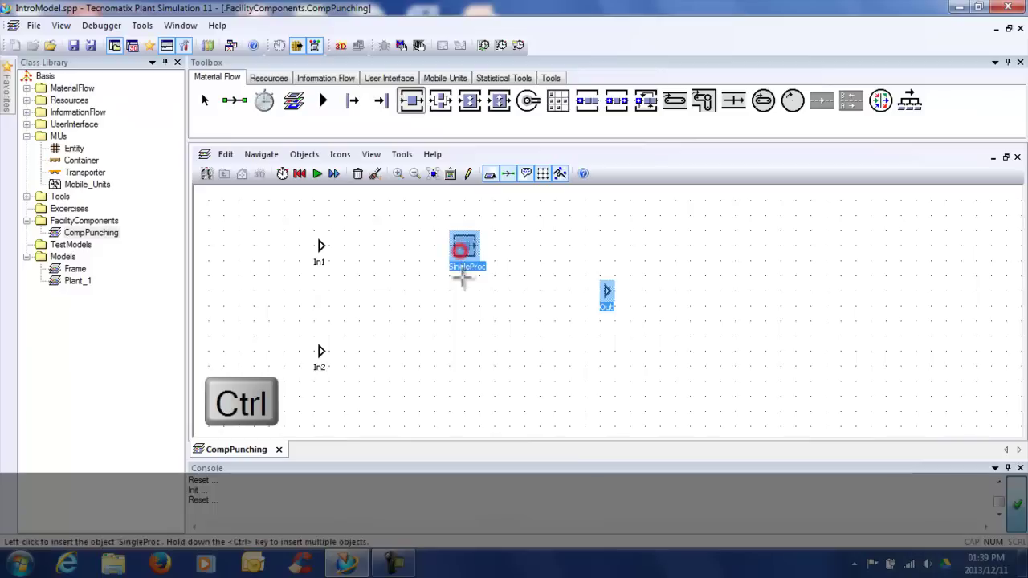
left_click(466, 353, "ctrl")
key("Escape")
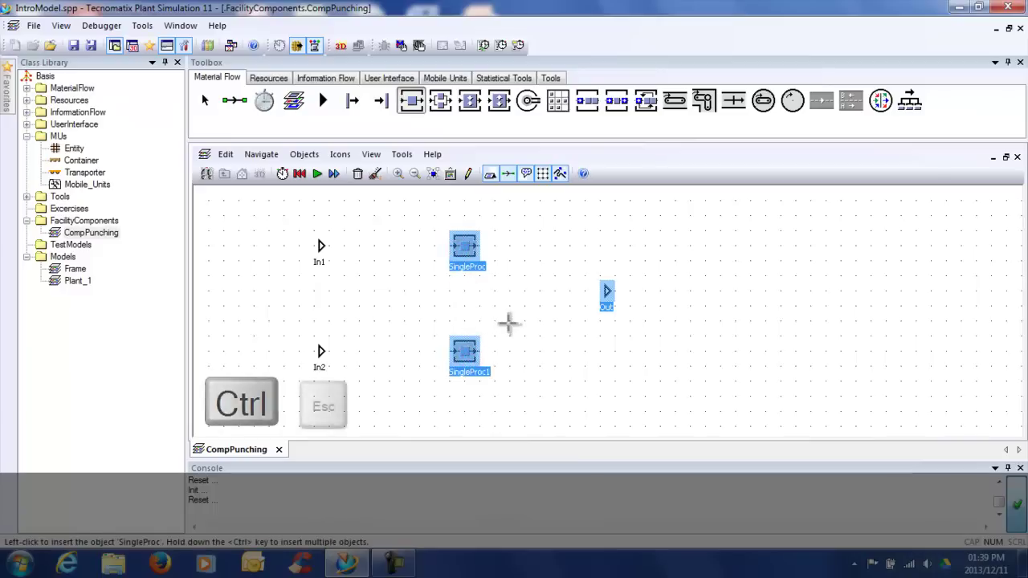
Rename SingleProc to Punching1 and SingleProc1 to Punching2 using F2.
left_click(466, 251)
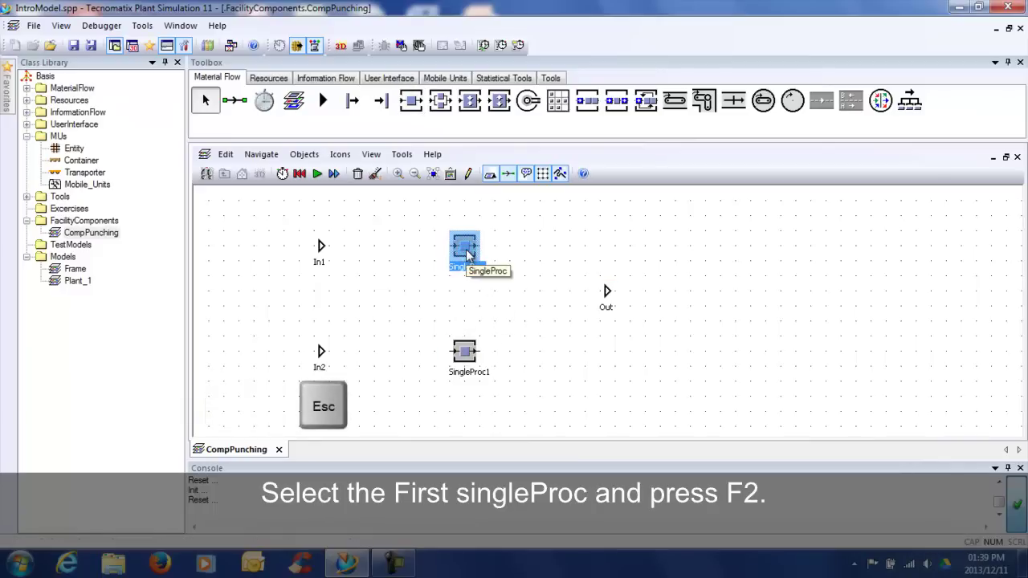
key("F2")
key("BackSpace")
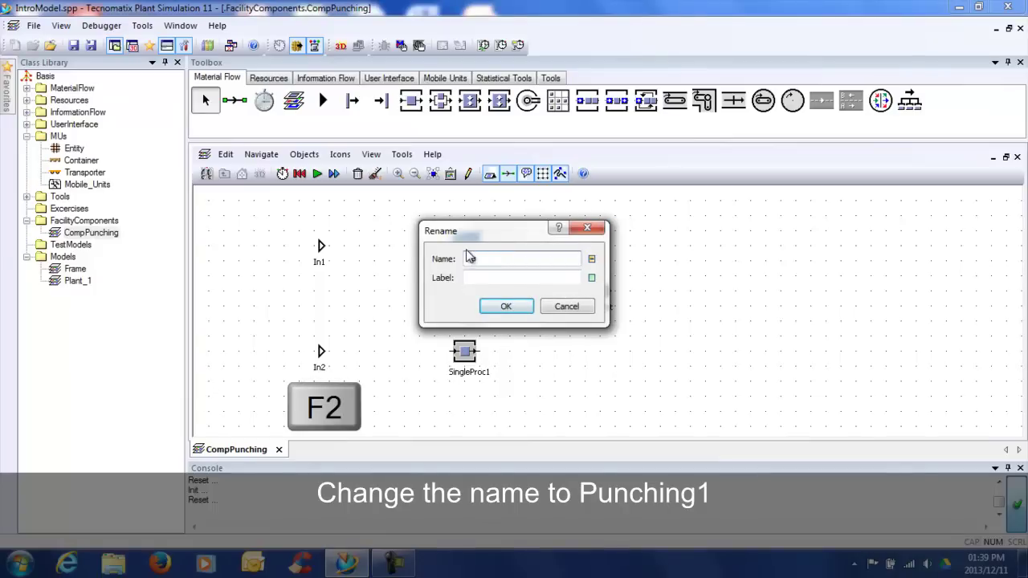
type("Punching")
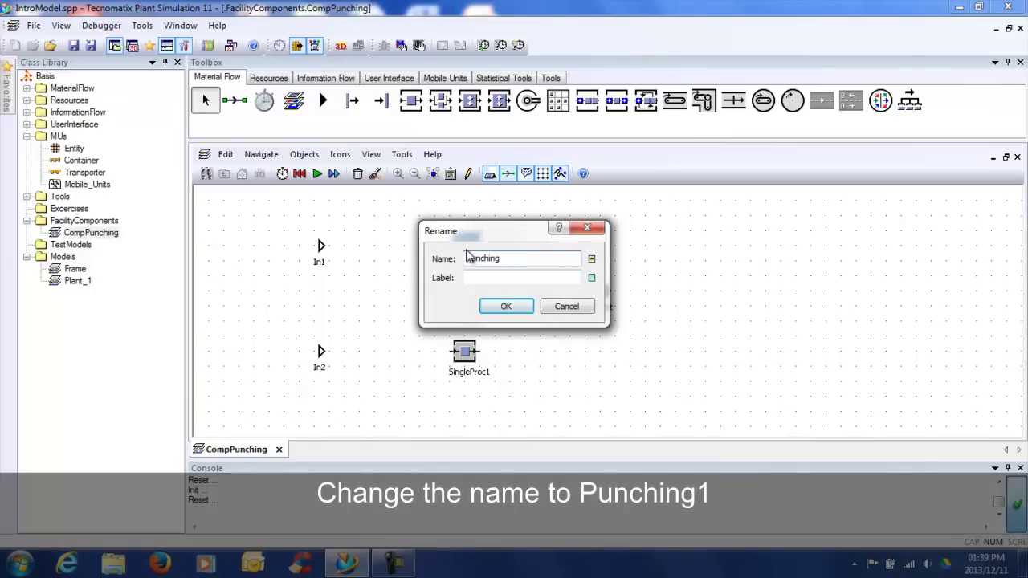
type("1")
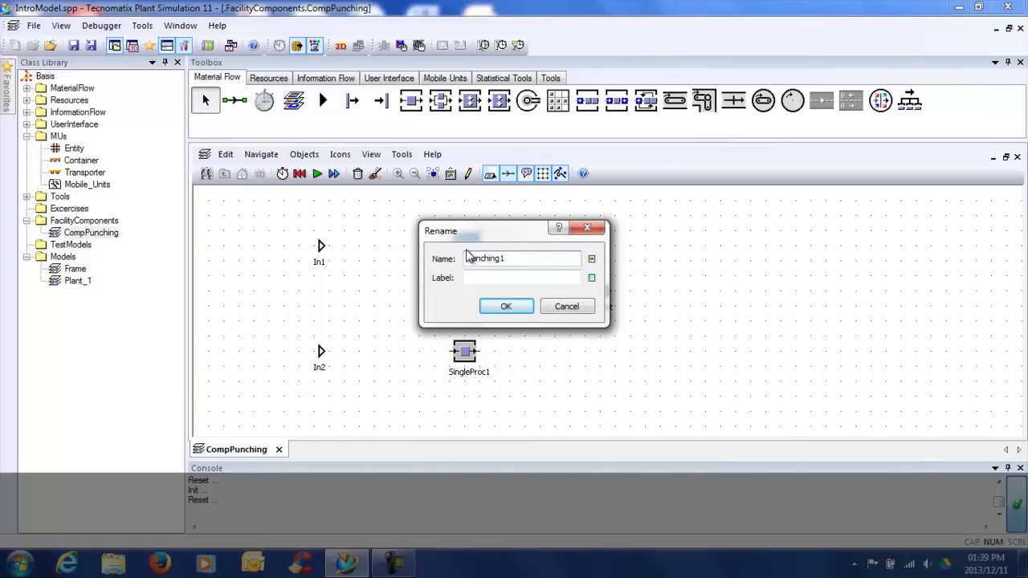
left_click(522, 304)
left_click(468, 351)
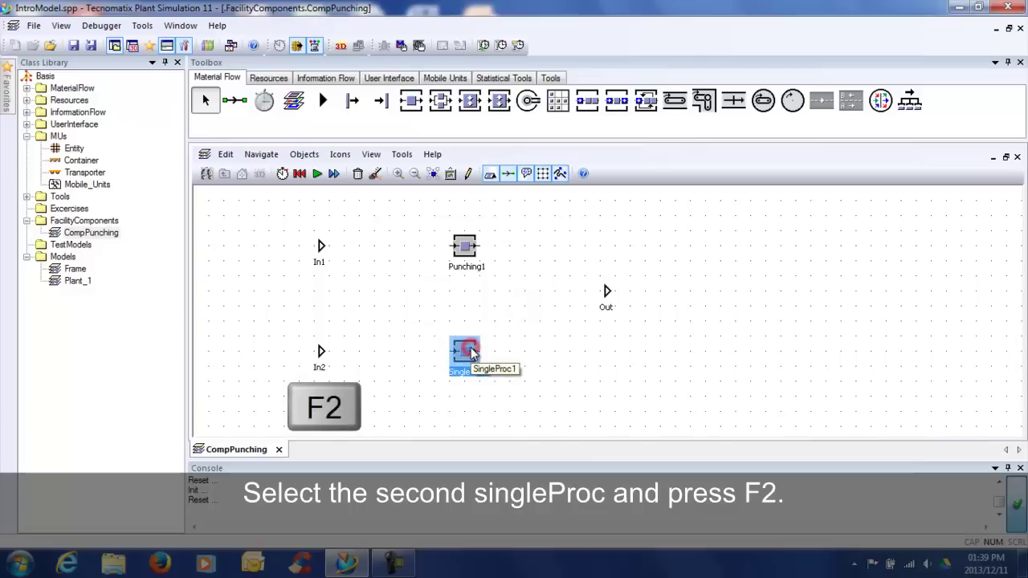
key("F2")
type("P")
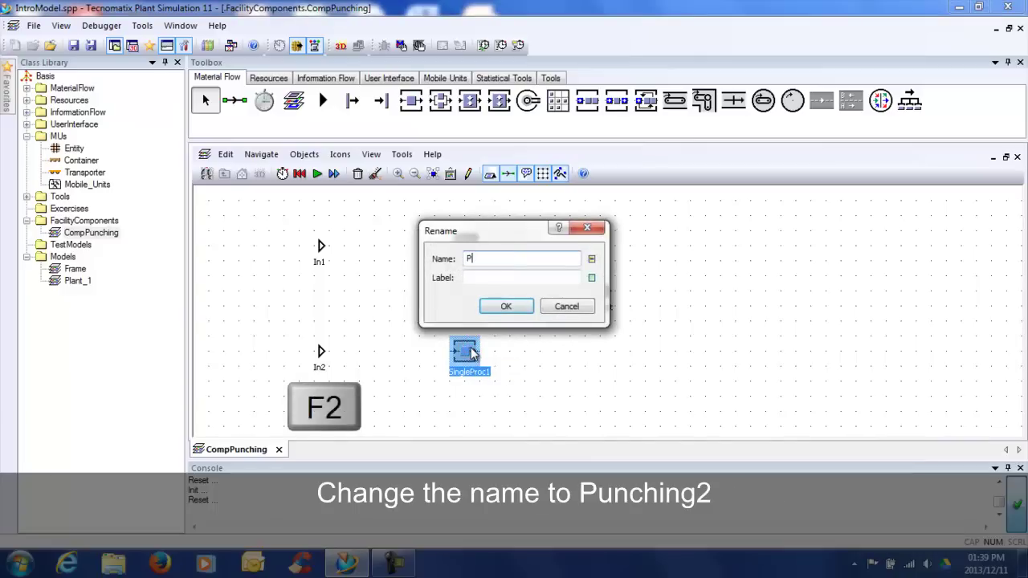
type("unching")
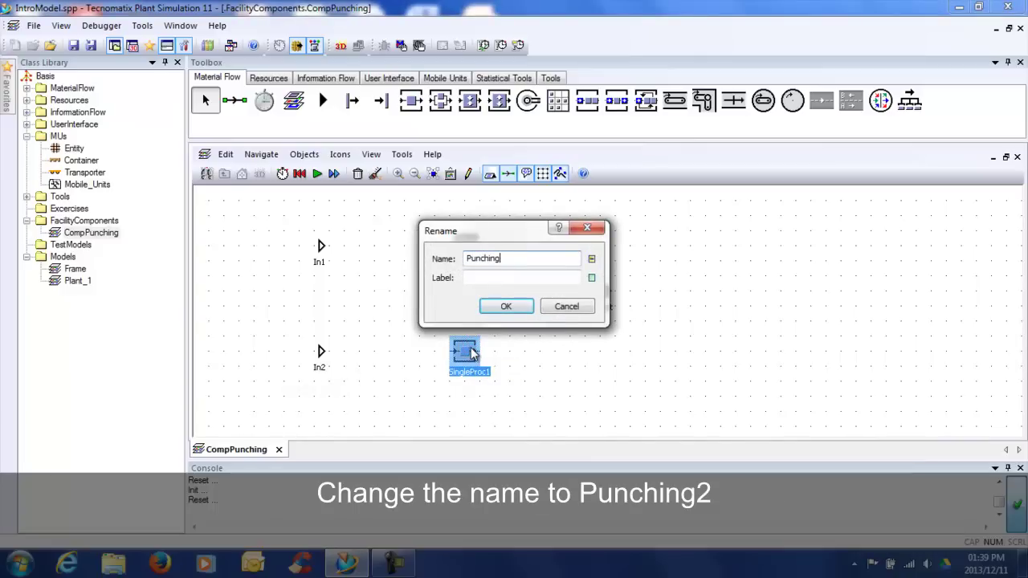
type("2")
left_click(508, 306)
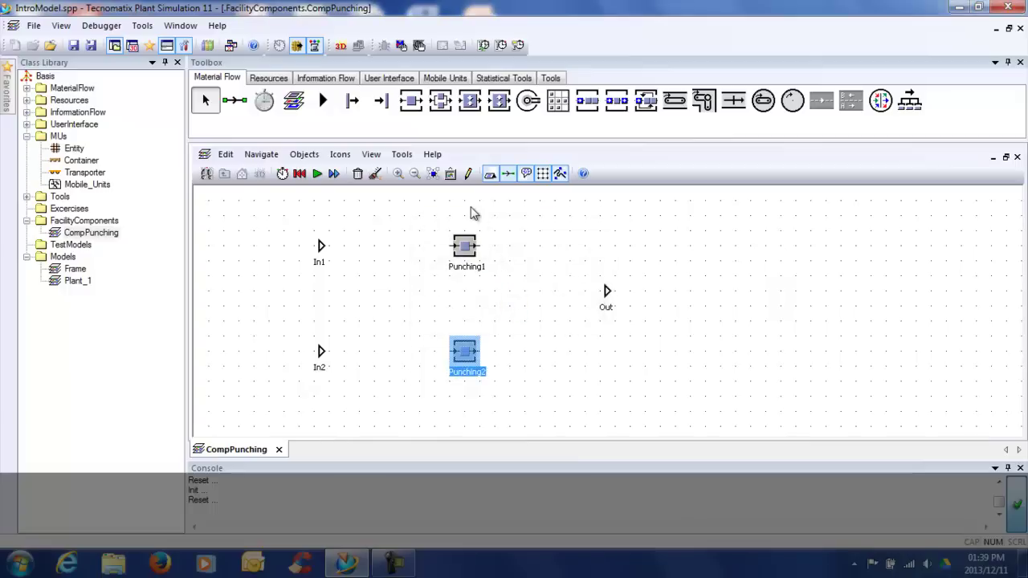
Set Punching1's processing time to 5:00.
double_click(464, 248)
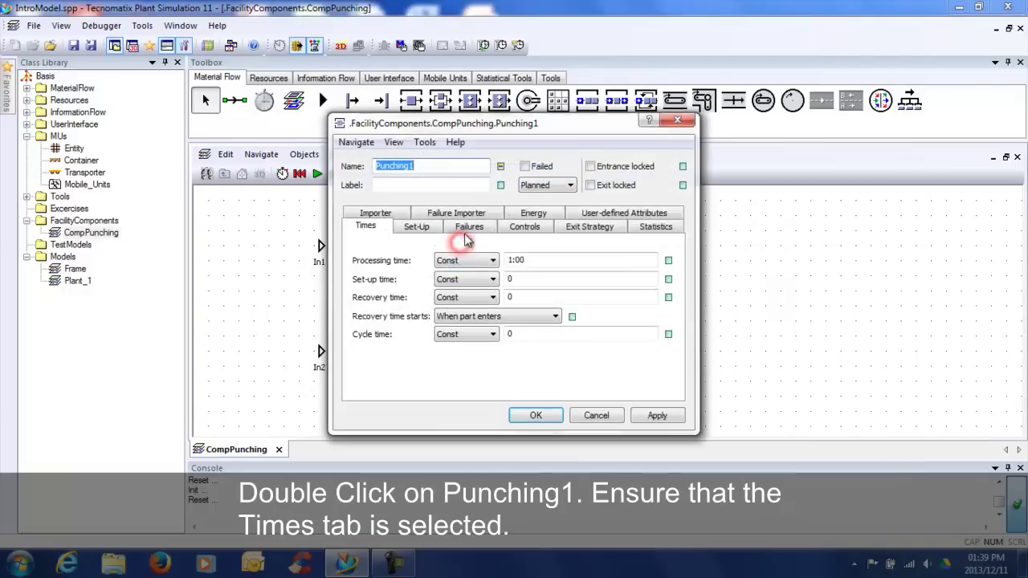
left_click(513, 260)
key("BackSpace")
key("BackSpace")
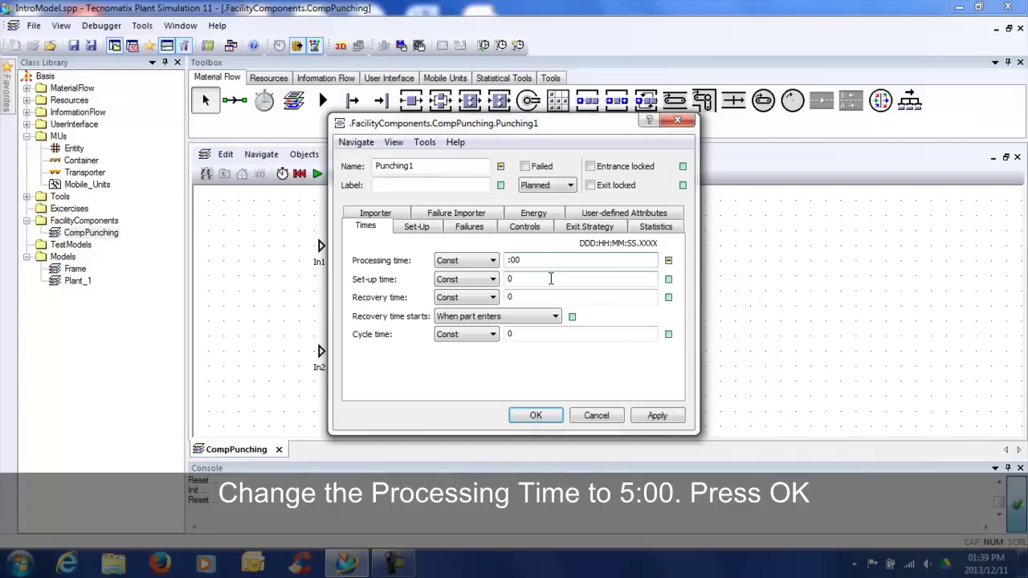
type("5:")
left_click(536, 415)
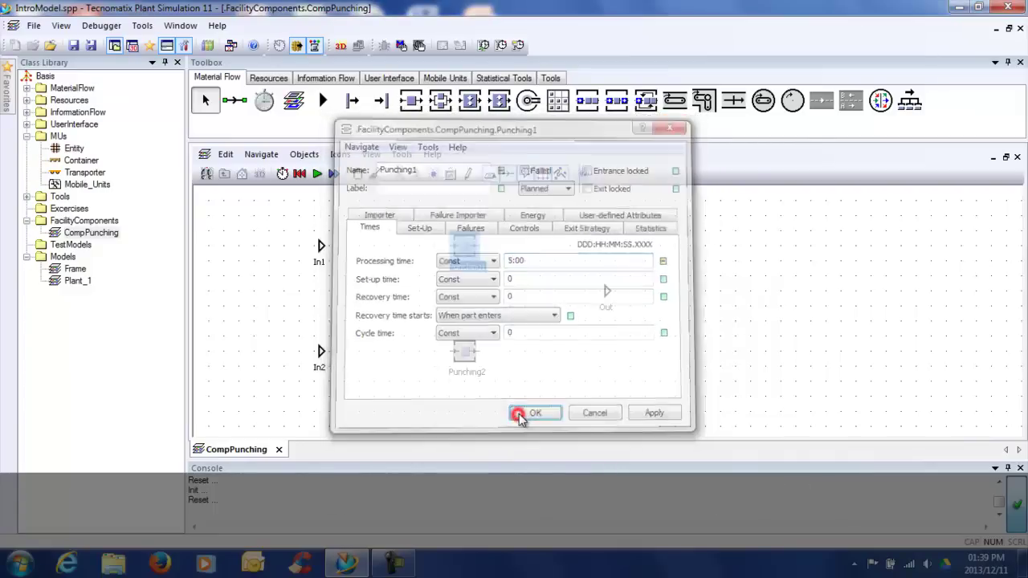
Set Punching2's processing time to 3:00.
double_click(465, 360)
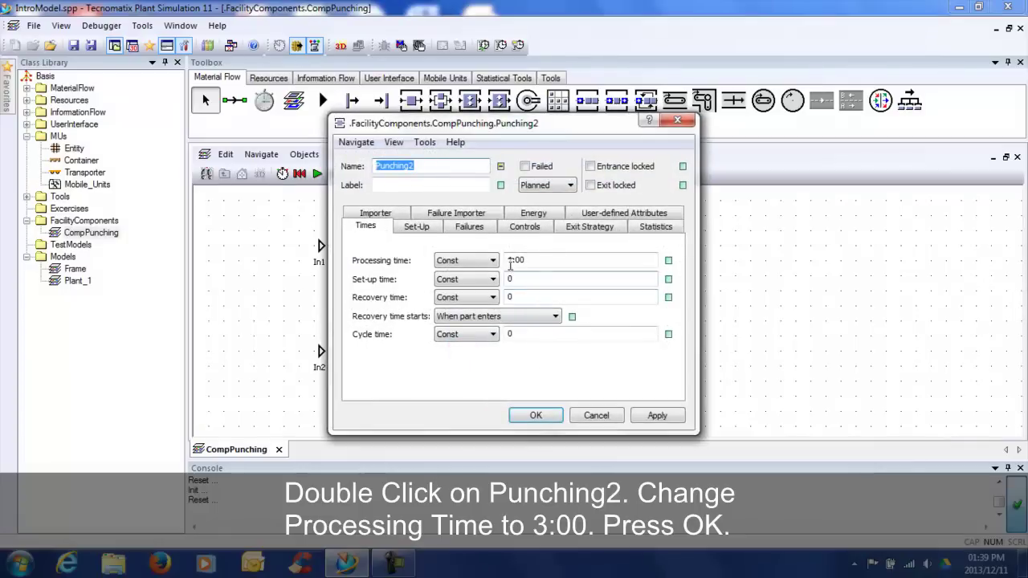
left_click(511, 261)
key("BackSpace")
key("BackSpace")
type("3")
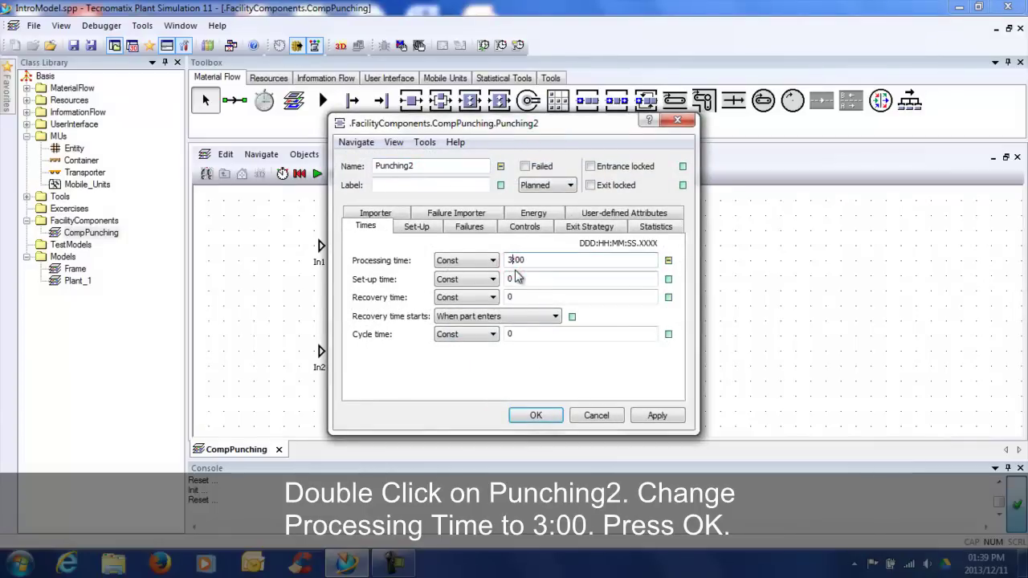
type(":")
left_click(537, 416)
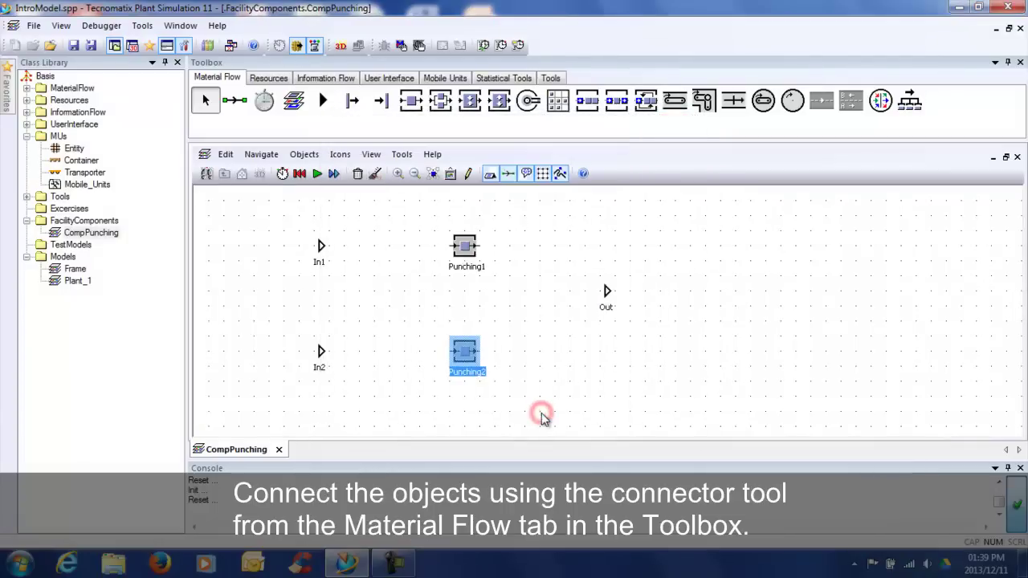
Draw connectors In1→Punching1→Out and In2→Punching2→Out.
left_click(235, 101)
key("ctrl")
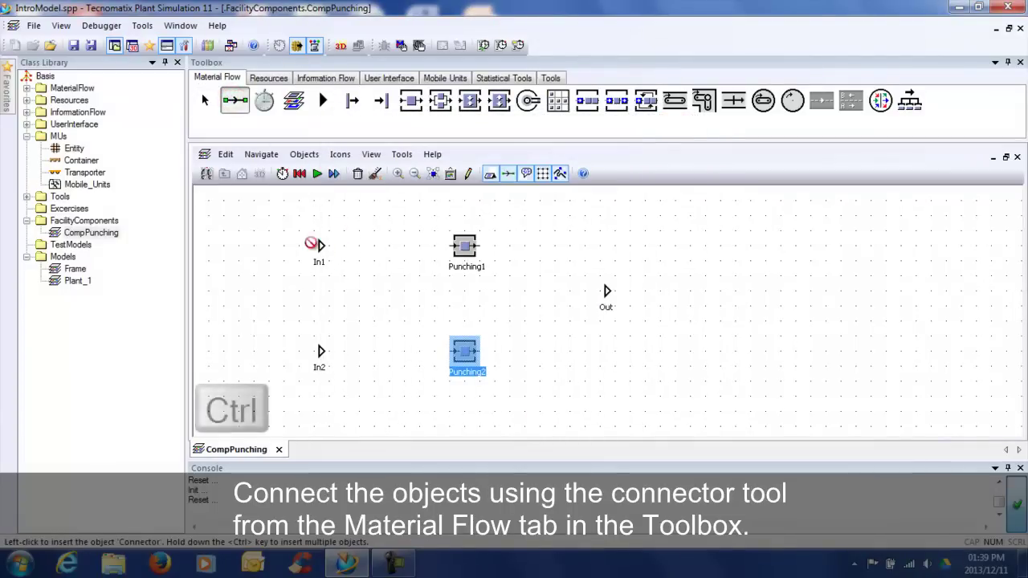
left_click(321, 245, "ctrl")
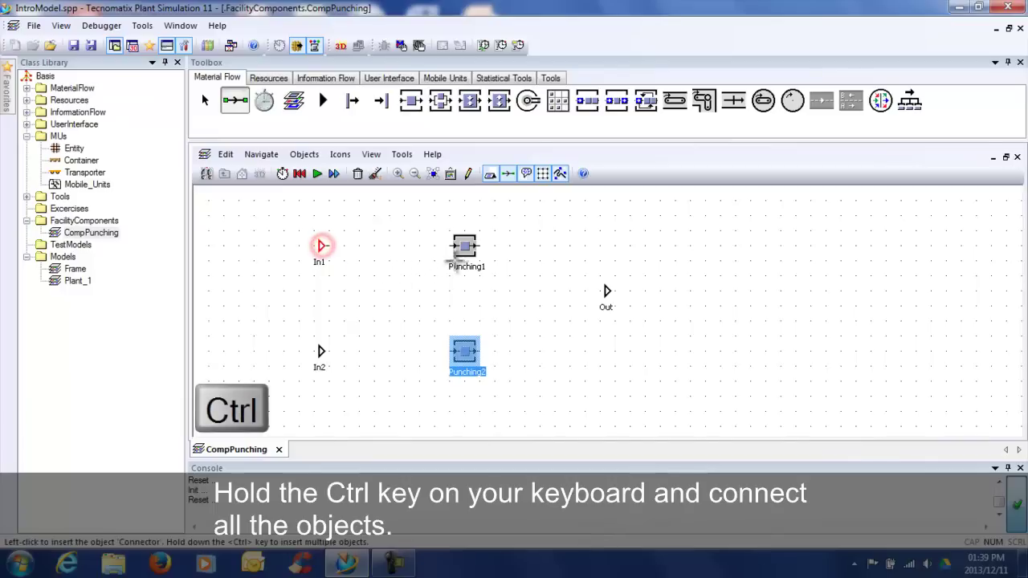
left_click(464, 245, "ctrl")
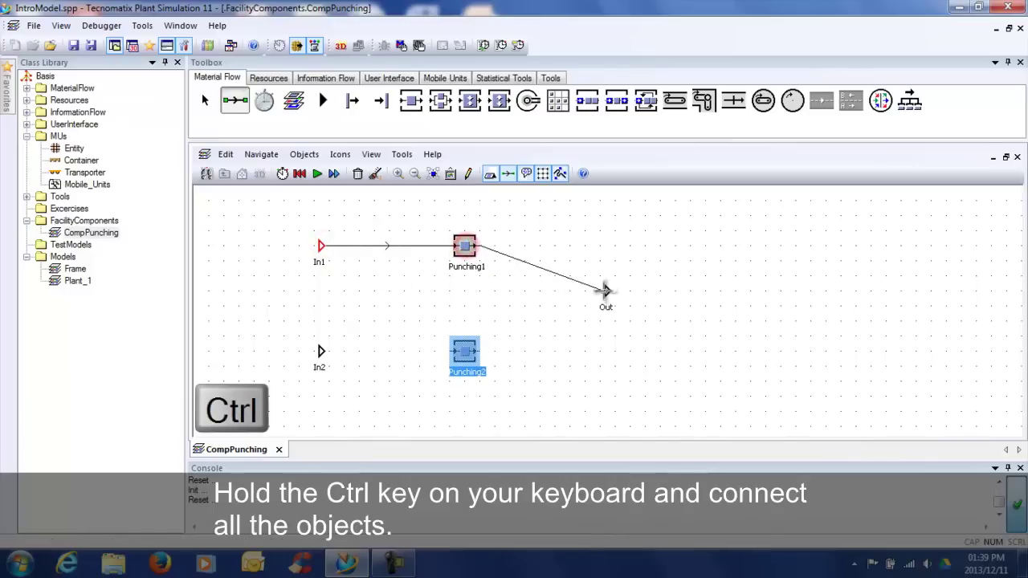
left_click(606, 290, "ctrl")
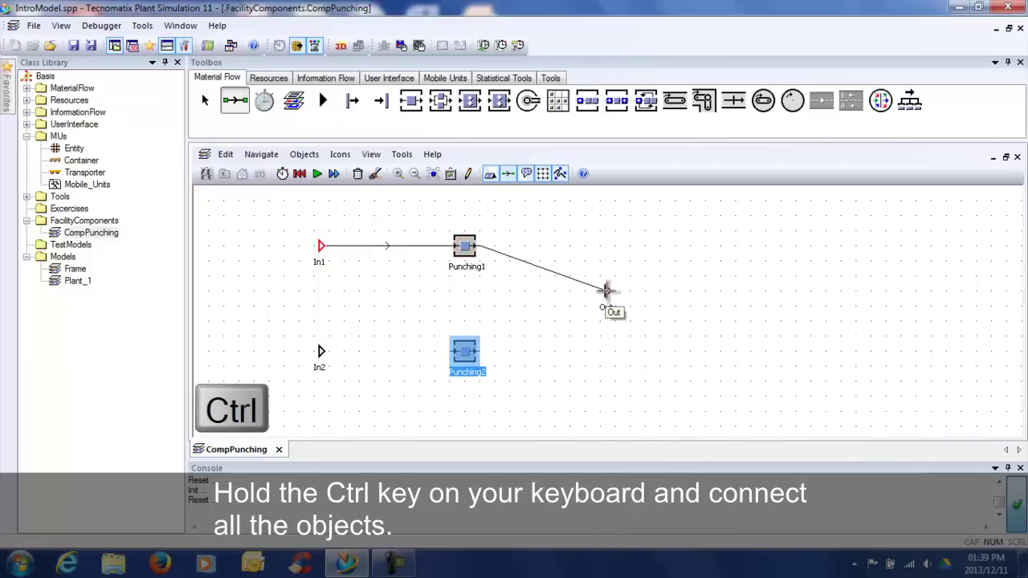
left_click(606, 290, "ctrl")
left_click(320, 351, "ctrl")
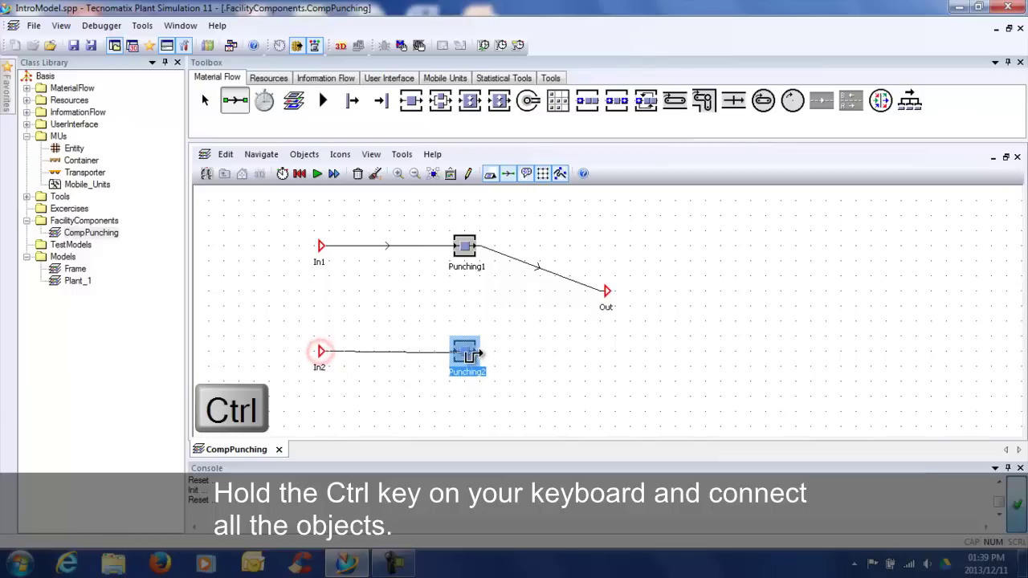
left_click(470, 353, "ctrl")
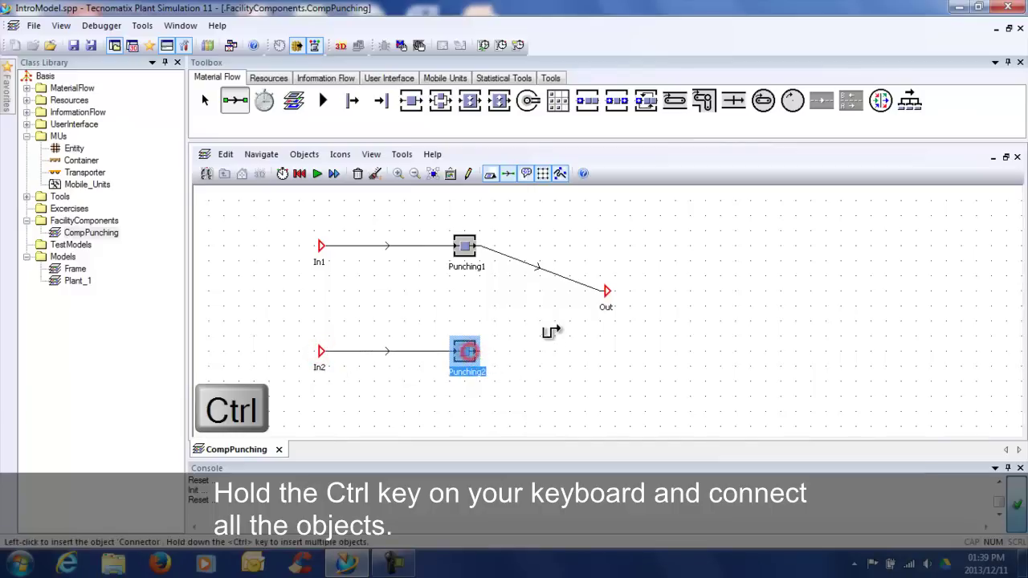
left_click(607, 290, "ctrl")
key("Escape")
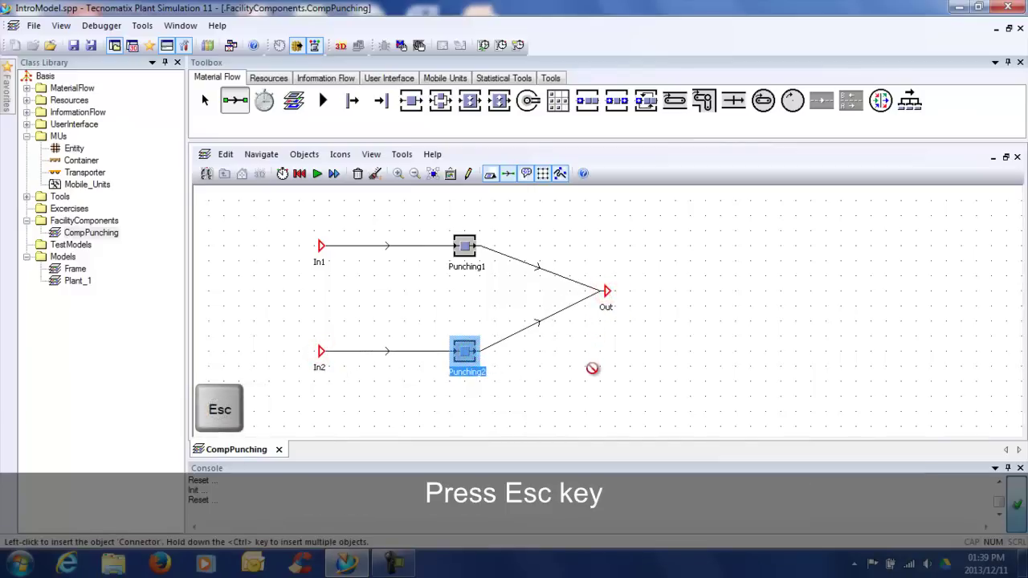
key("Escape")
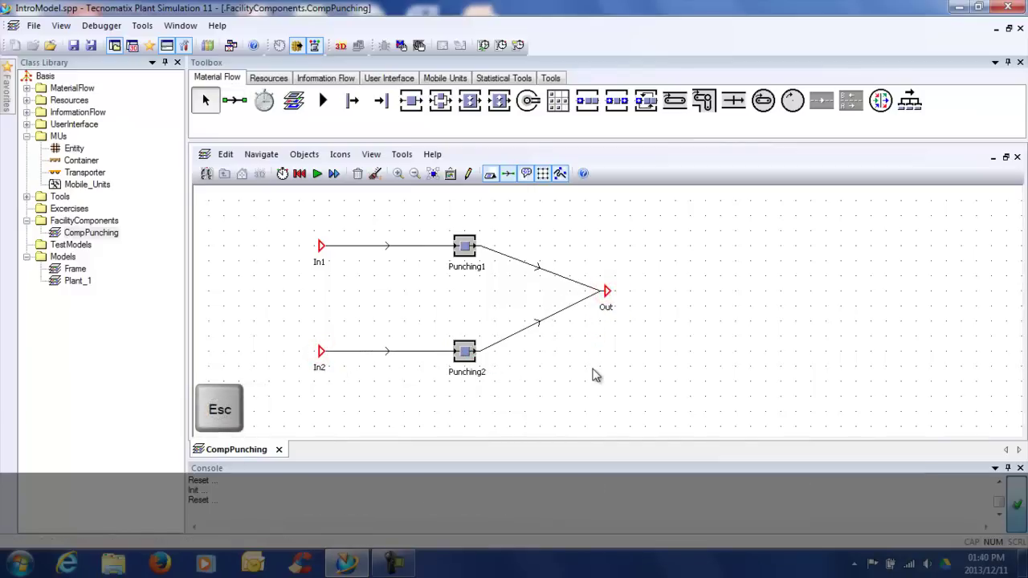
Add a failure to Punching1 with 20:00 MTTR relating to OperatingTime.
double_click(466, 244)
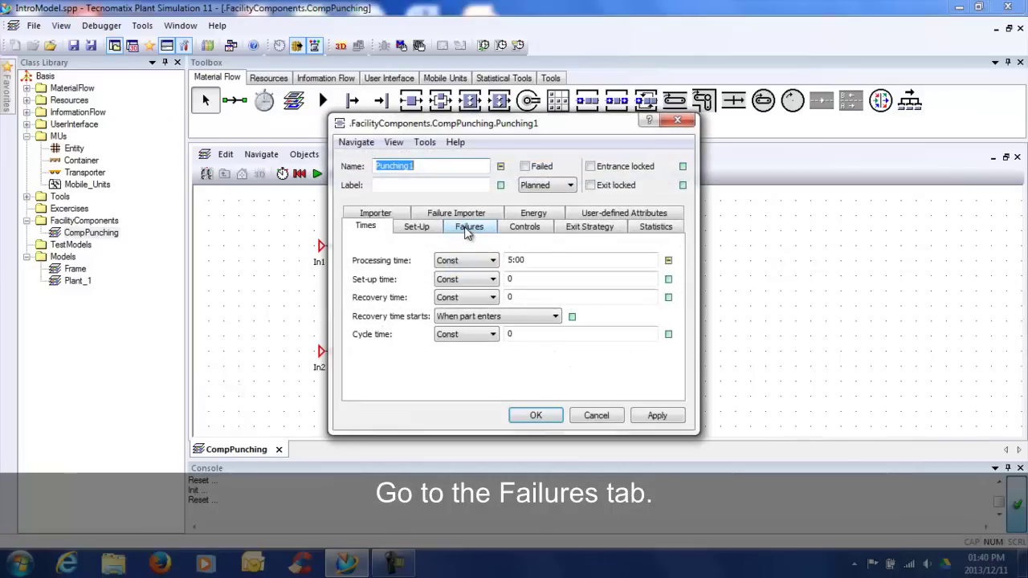
left_click(468, 229)
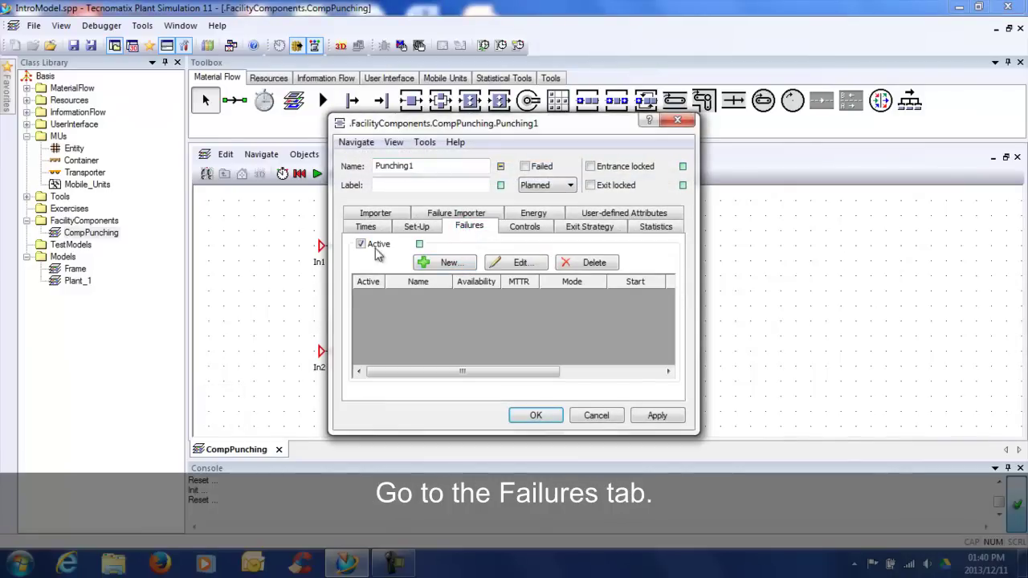
left_click(448, 264)
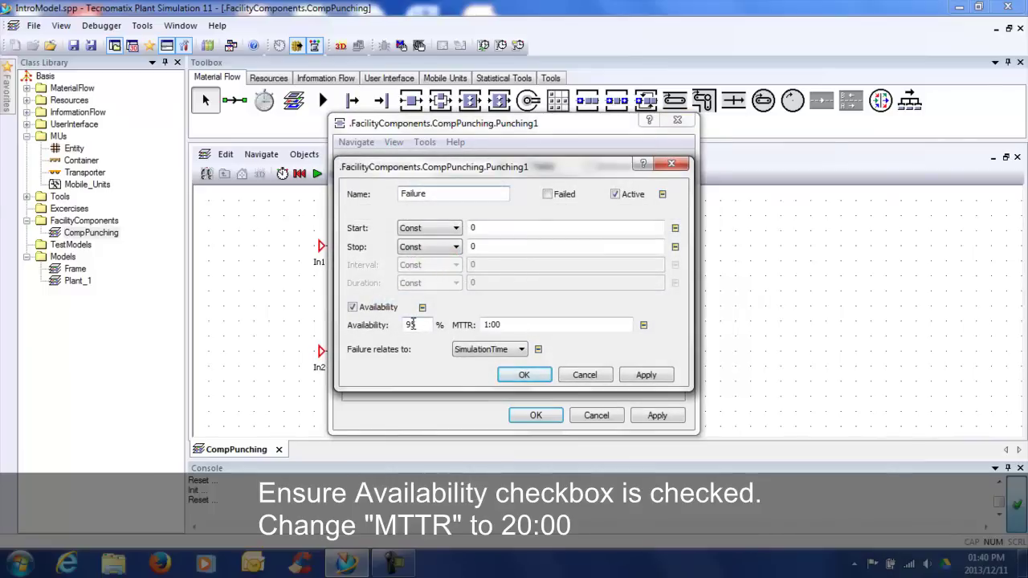
left_click(514, 325)
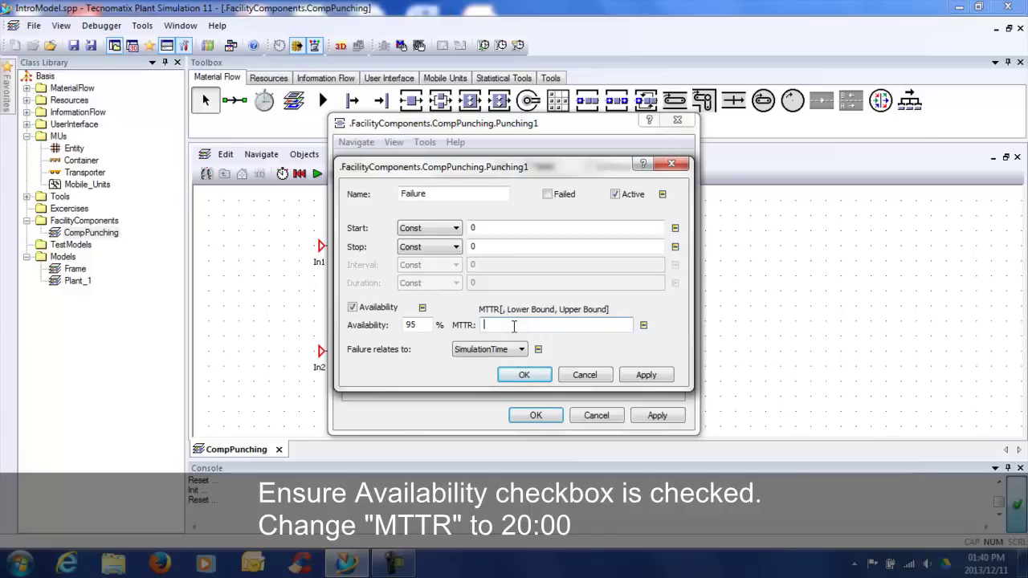
type("20:0")
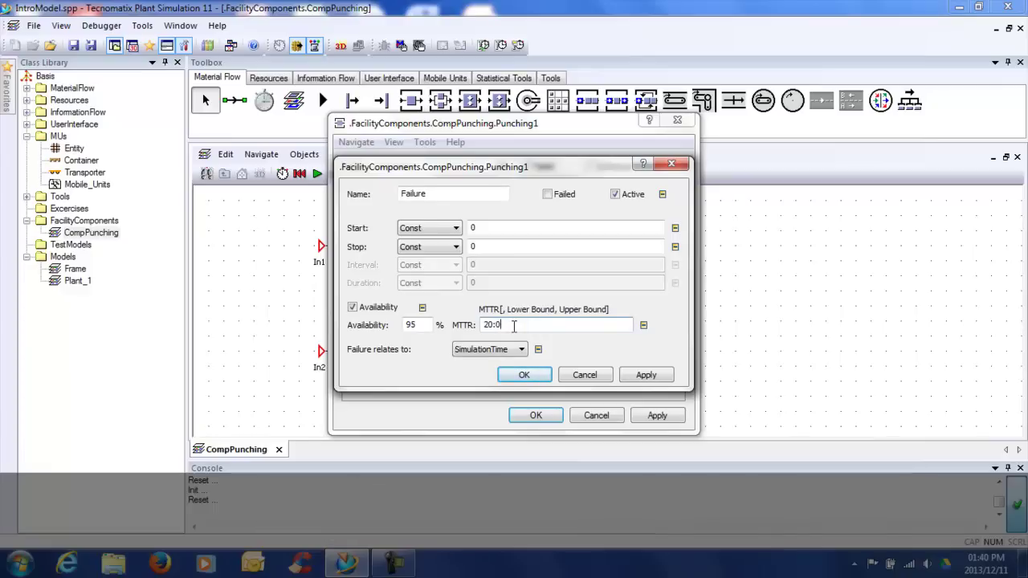
type("0")
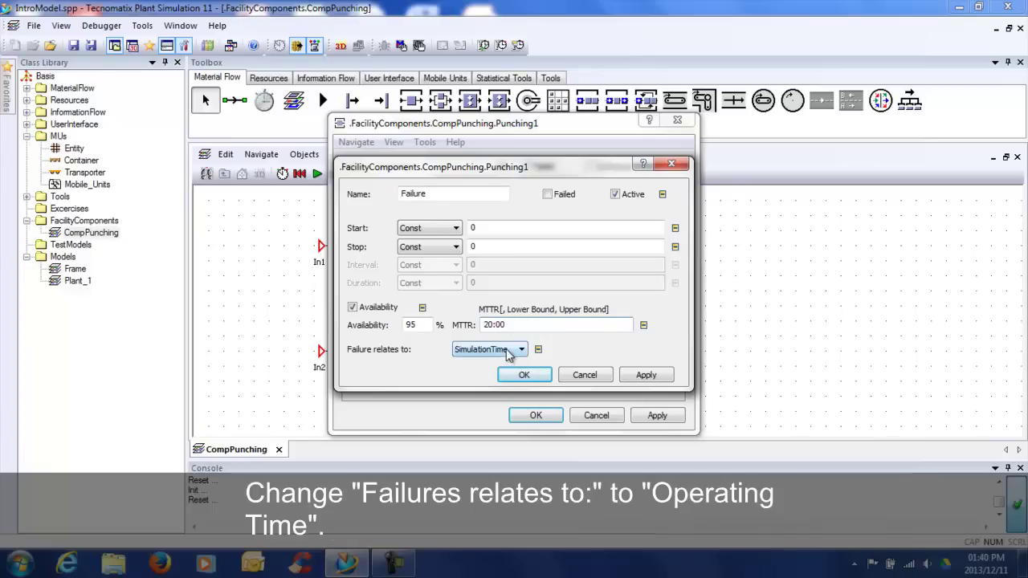
left_click(508, 353)
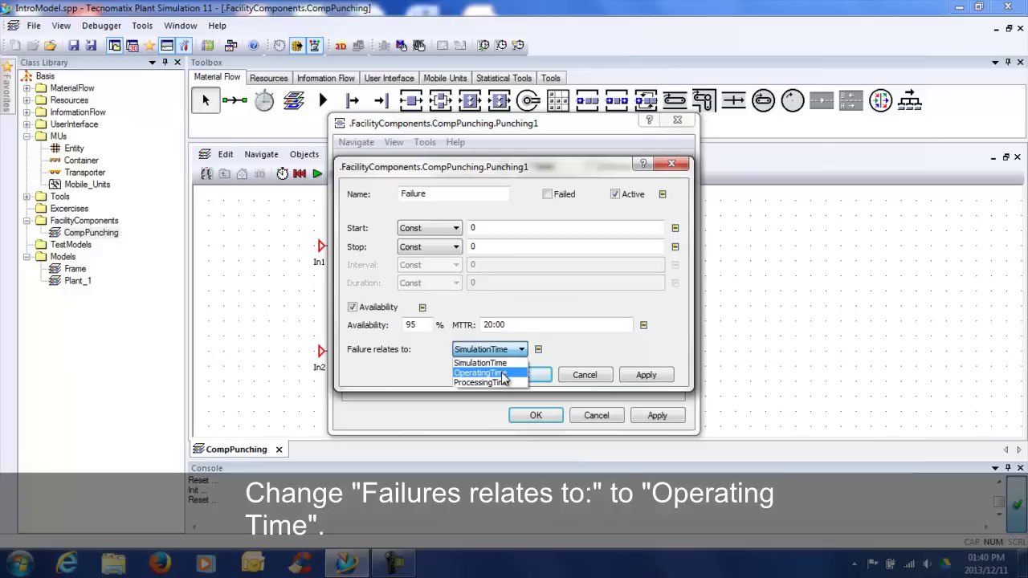
left_click(503, 375)
left_click(519, 376)
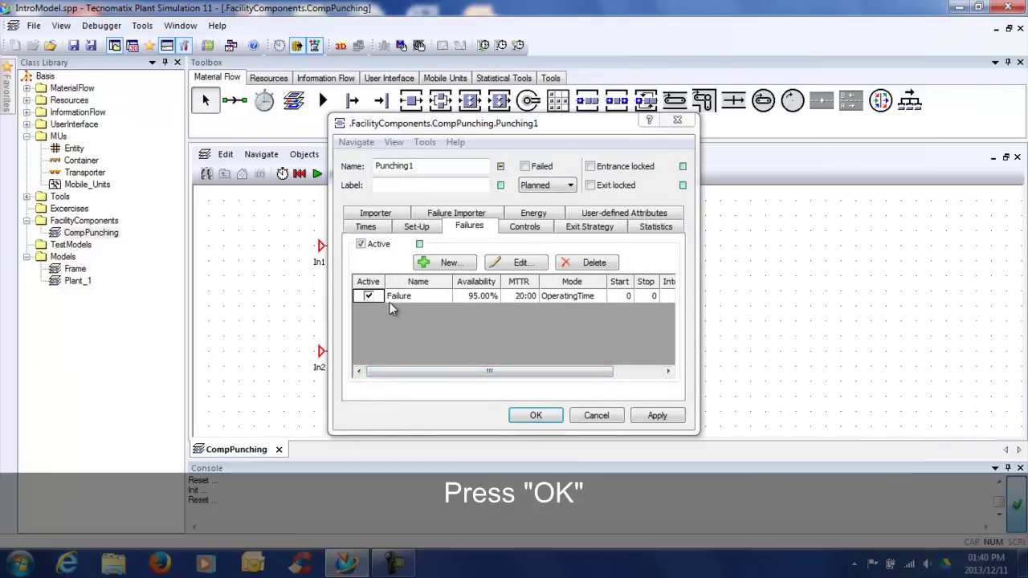
left_click(543, 422)
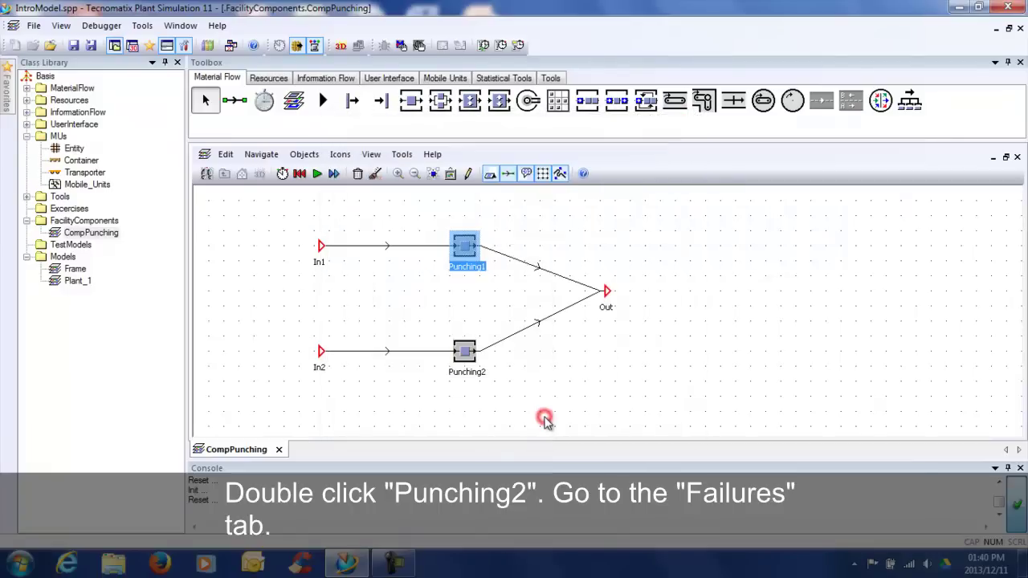
Add a Punching2 failure without availability, with Uniform interval 3:00:00,4::.
double_click(467, 352)
left_click(470, 227)
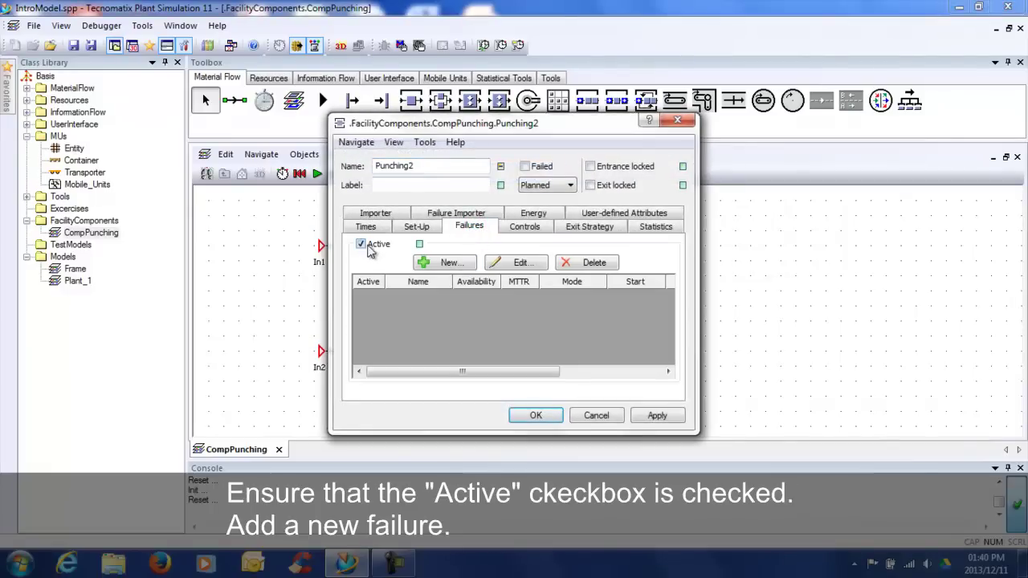
left_click(441, 269)
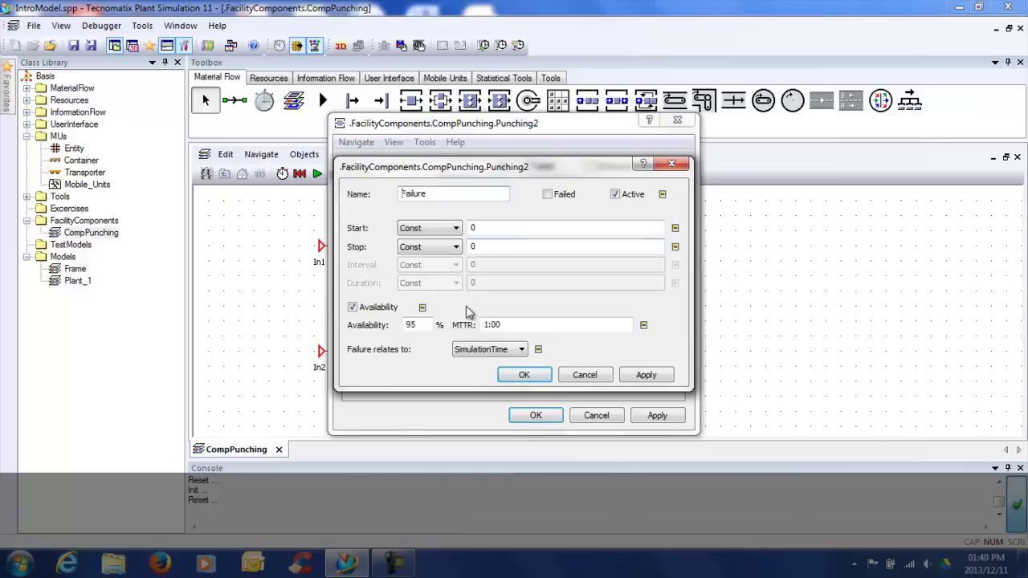
left_click(353, 307)
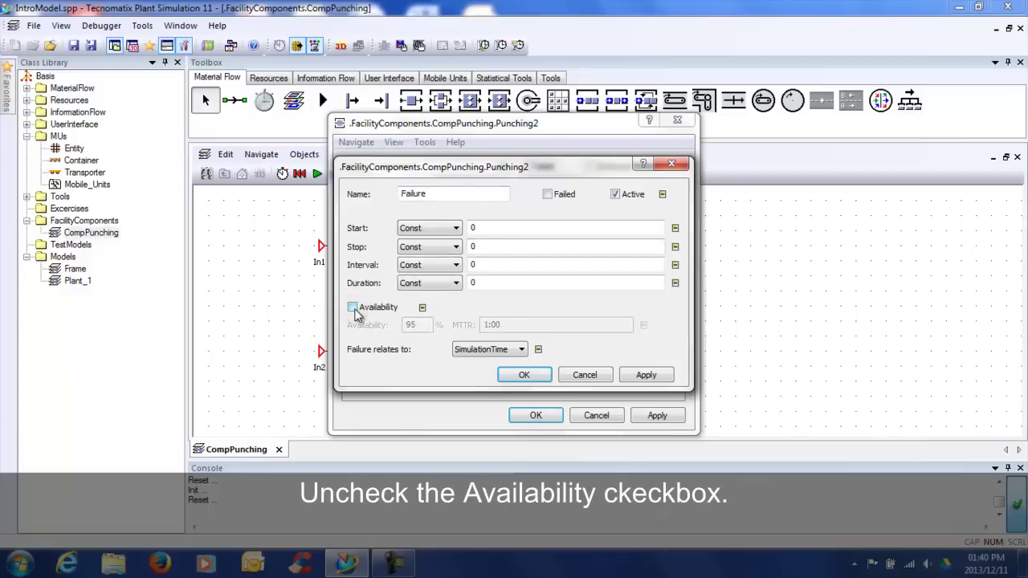
left_click(455, 266)
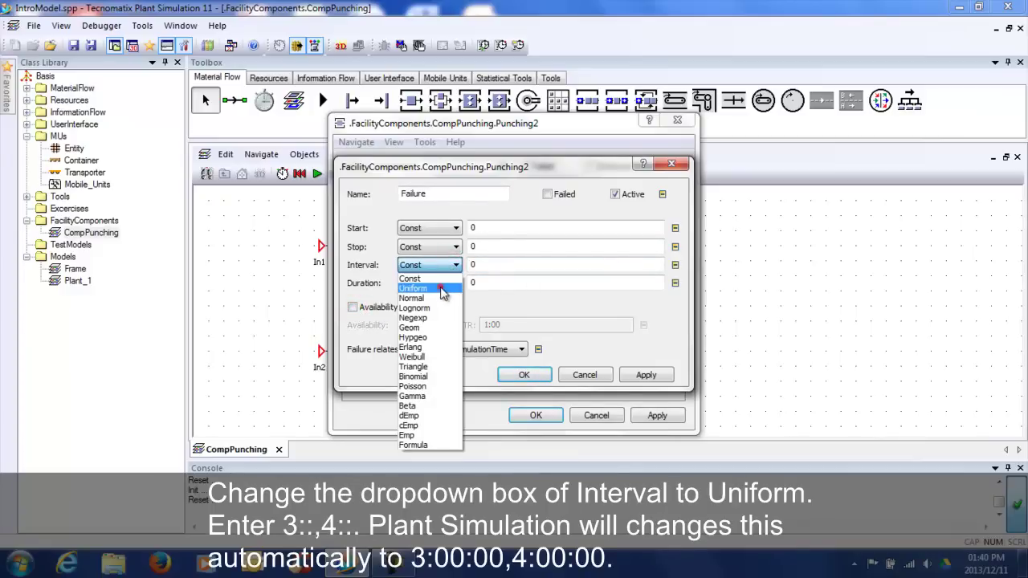
left_click(448, 288)
left_click(482, 265)
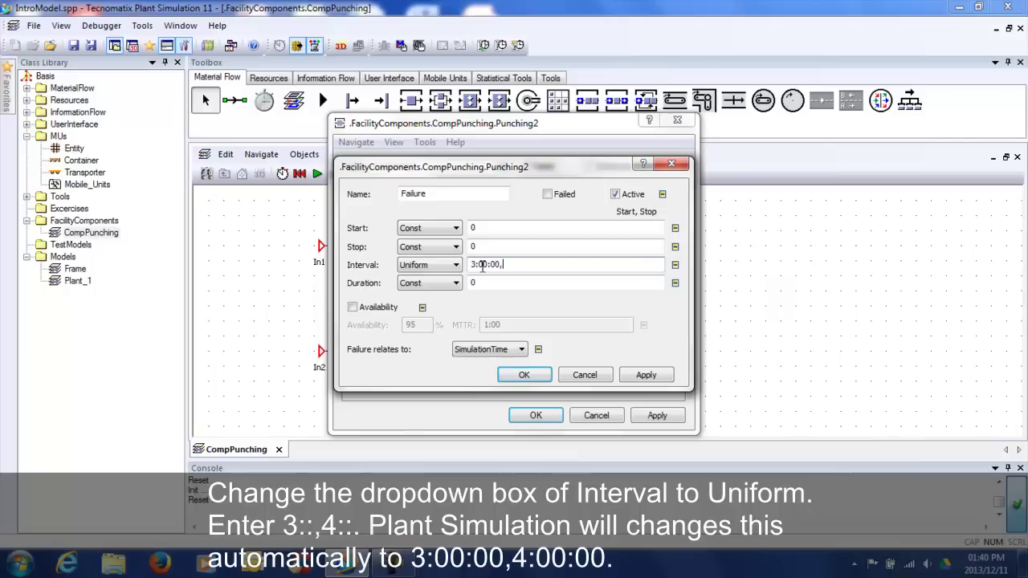
type("4::")
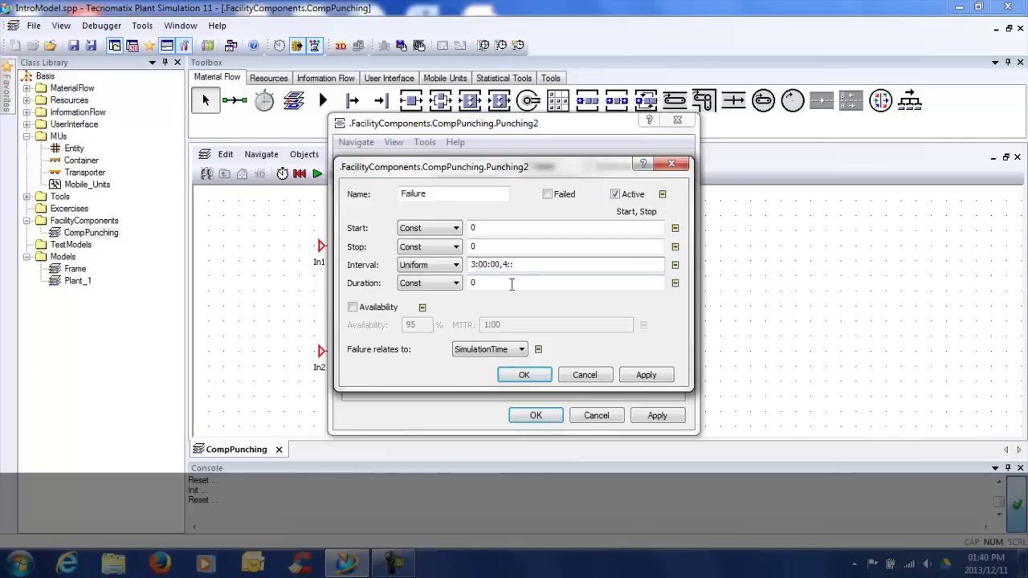
Give the failure a Uniform 20:00,30:00 duration relating to OperatingTime, and apply it.
left_click(511, 283)
key("BackSpace")
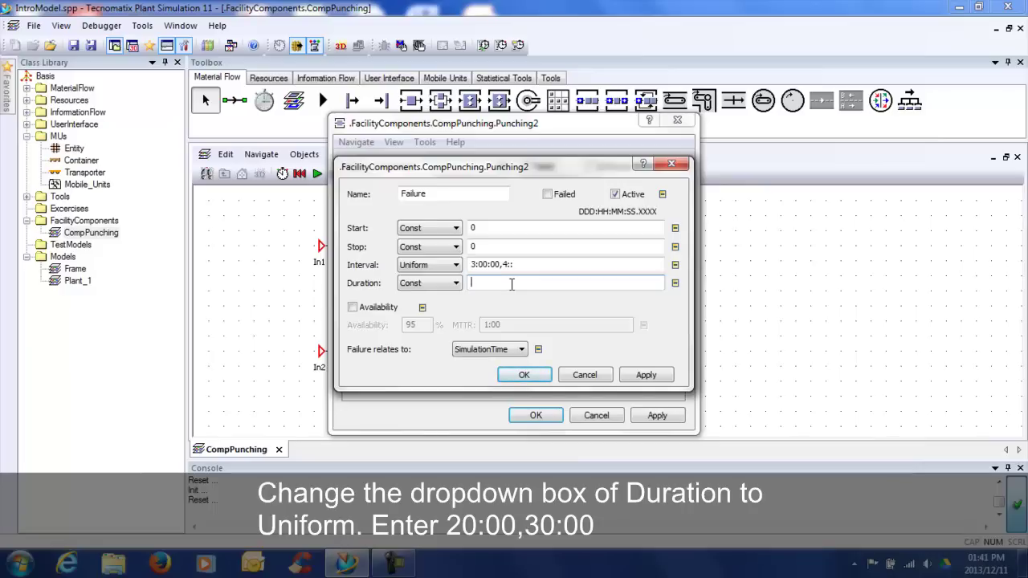
left_click(458, 290)
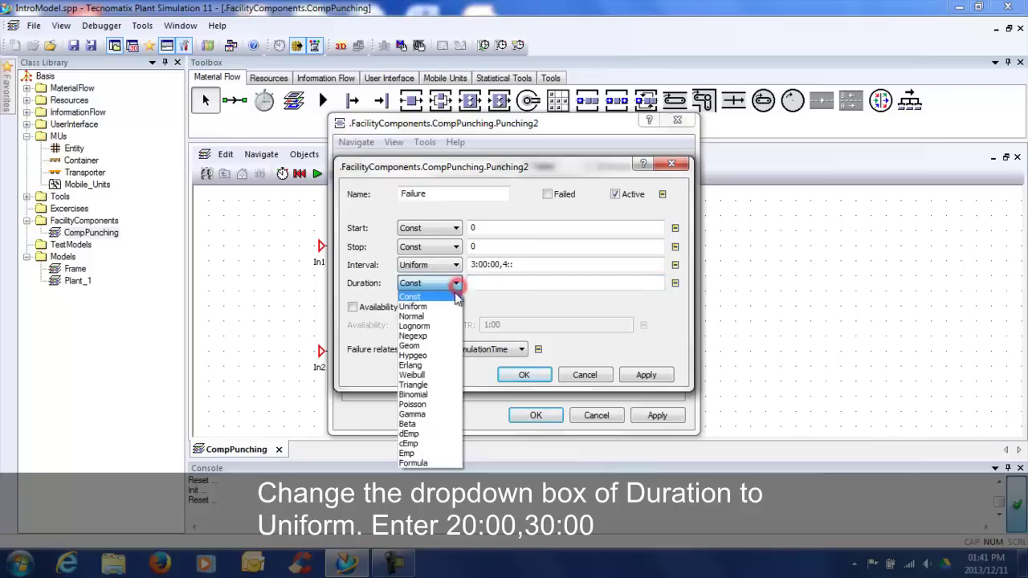
left_click(447, 303)
left_click(472, 284)
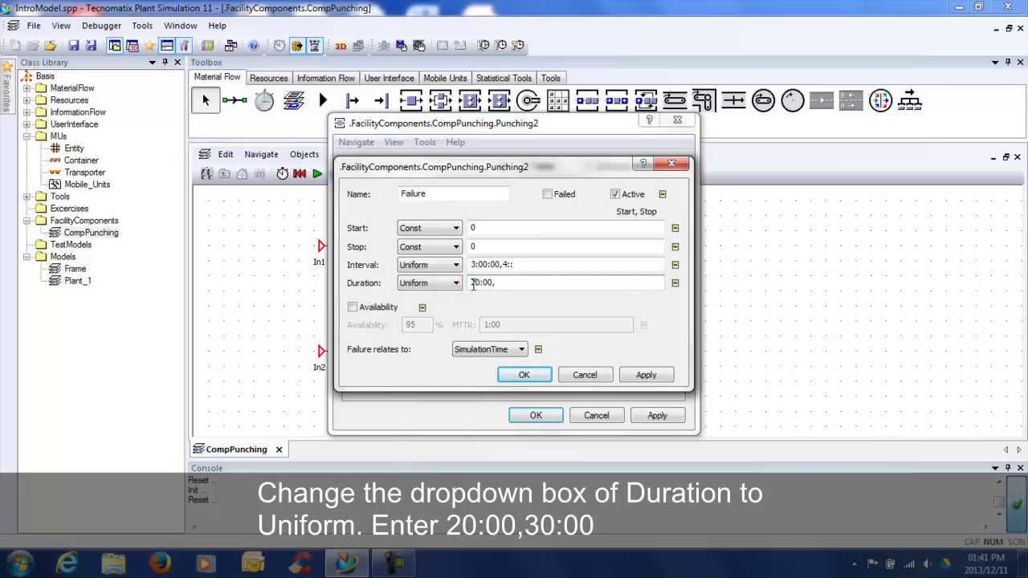
type("20:00,30:00")
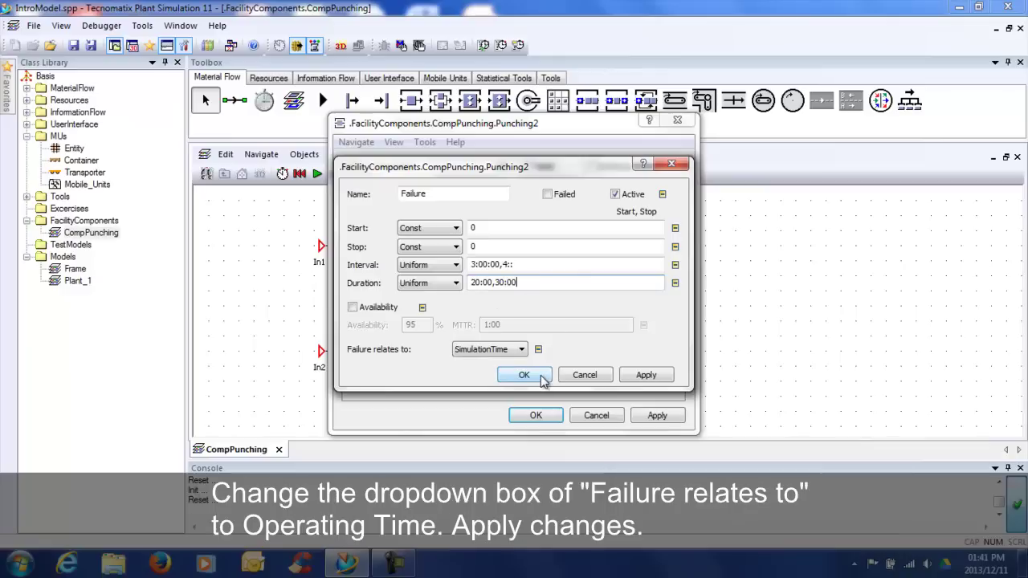
left_click(520, 352)
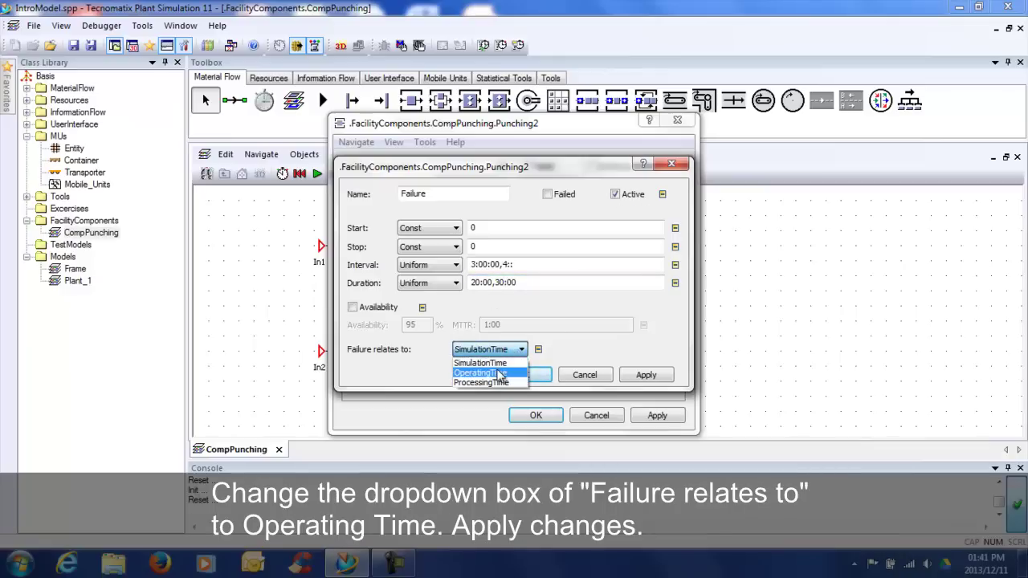
left_click(497, 370)
left_click(512, 377)
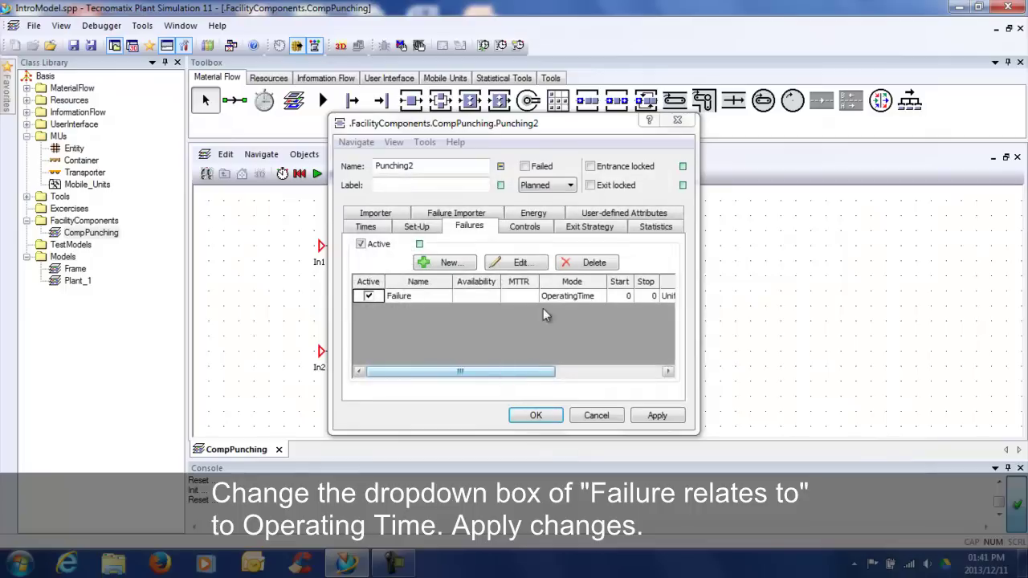
left_click(548, 416)
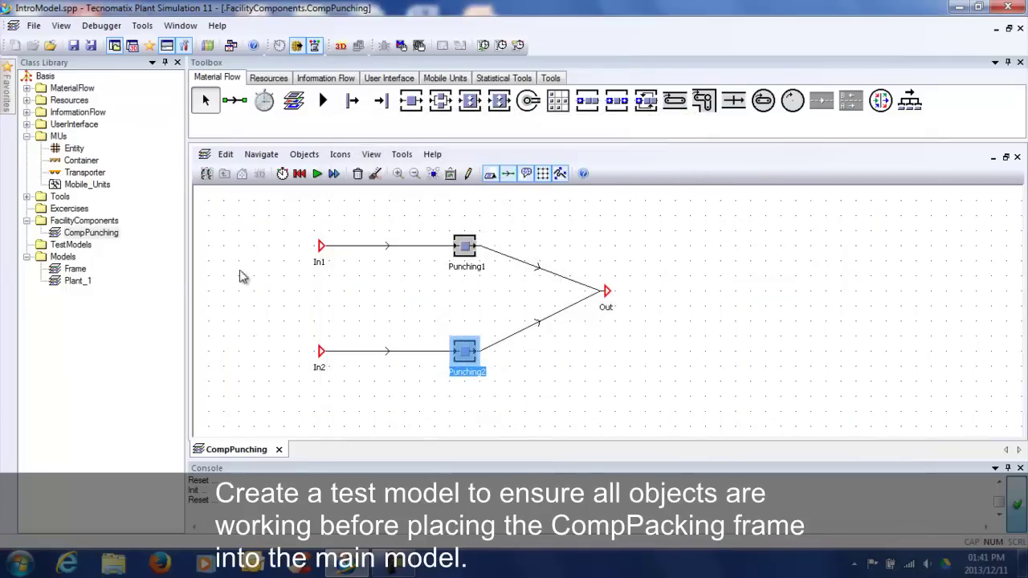
Create a new frame named TestPunching in TestModels and close the CompPunching frame.
left_click(64, 247)
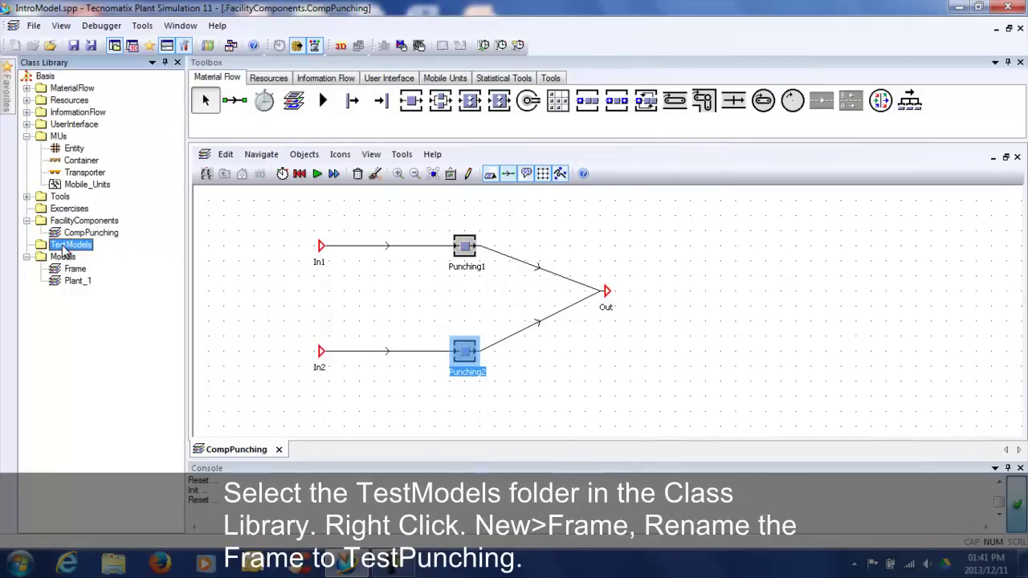
right_click(65, 249)
mouse_move(131, 259)
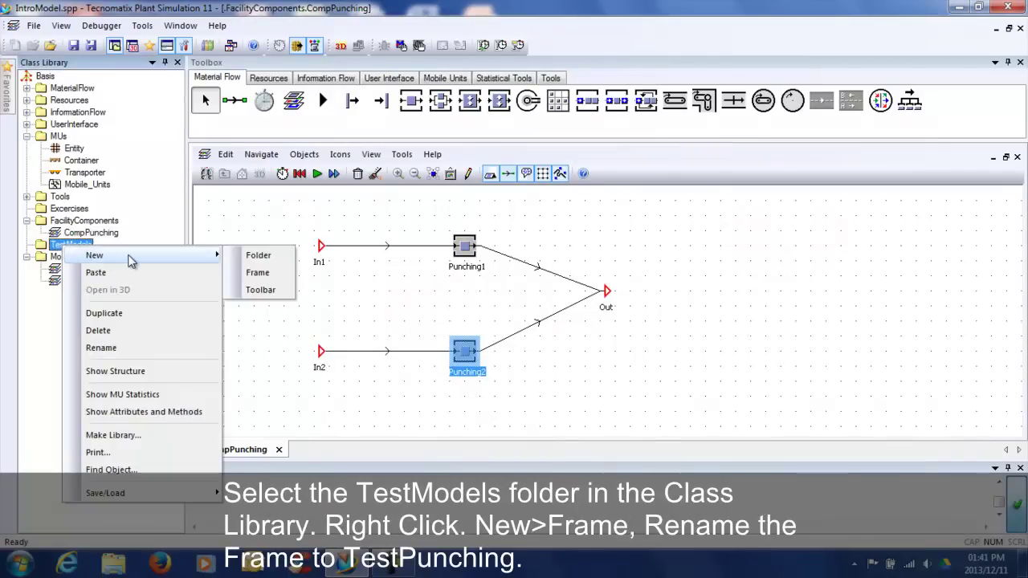
left_click(256, 273)
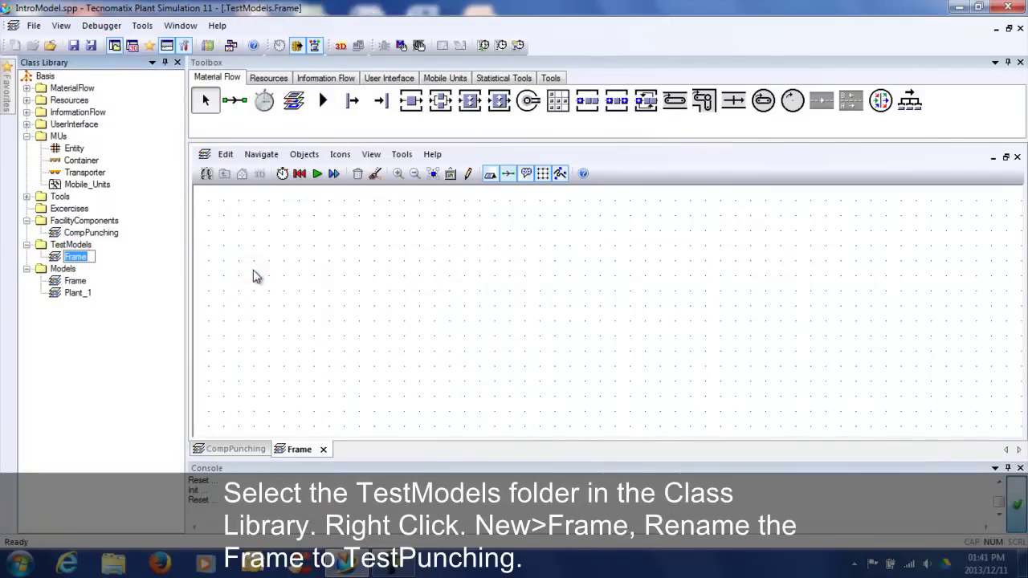
type("T")
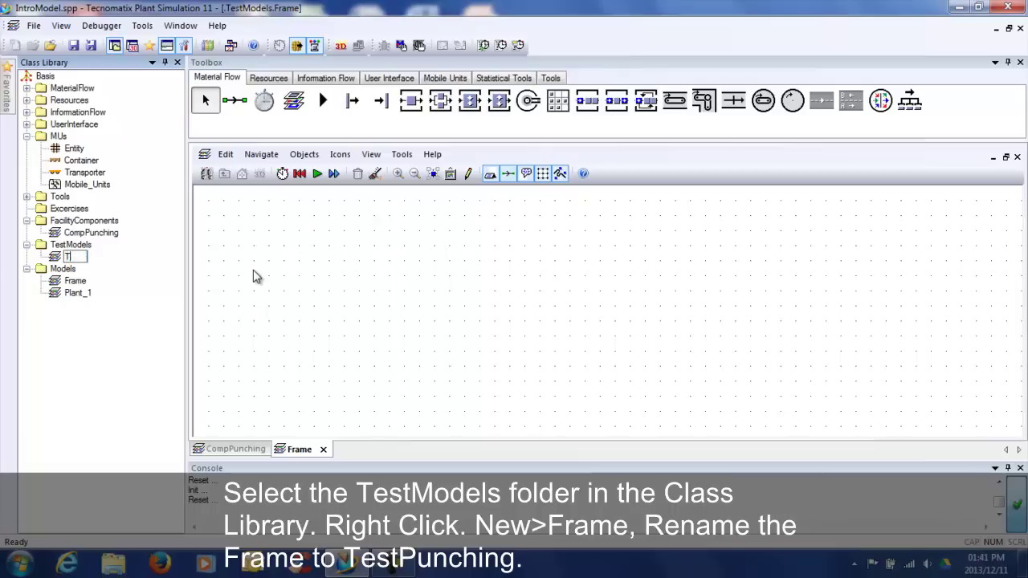
type("estPunching")
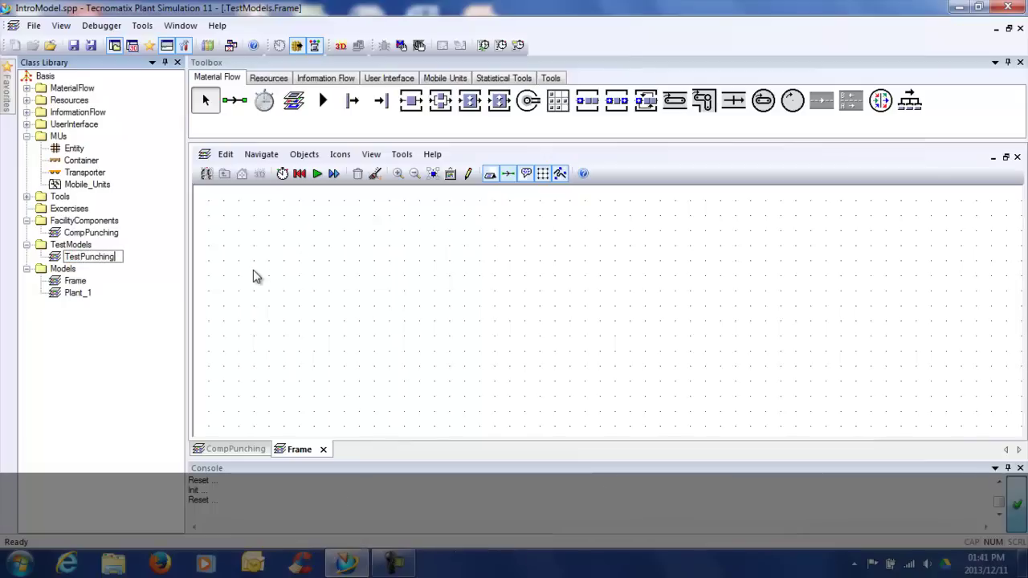
left_click(331, 327)
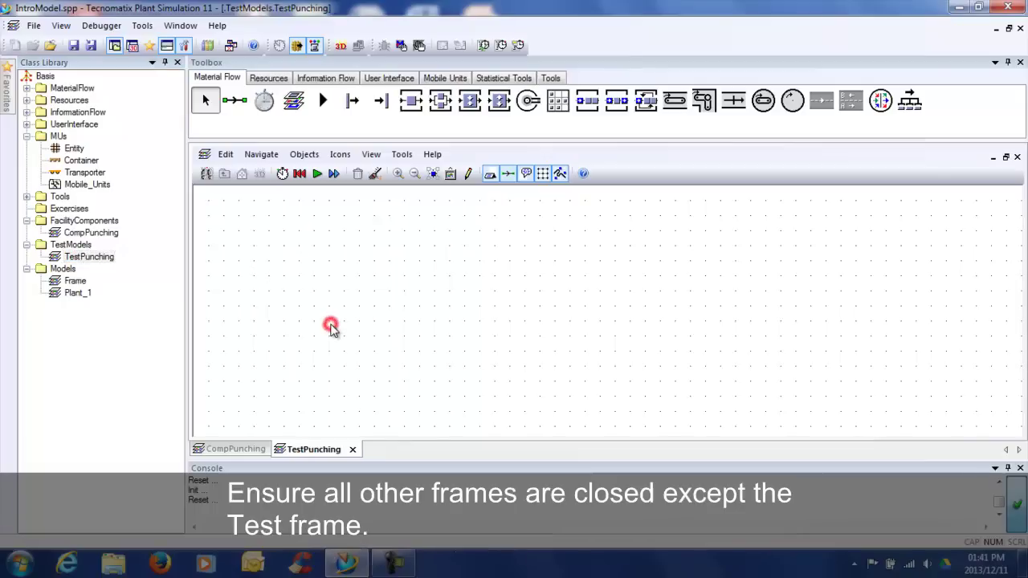
left_click(237, 450)
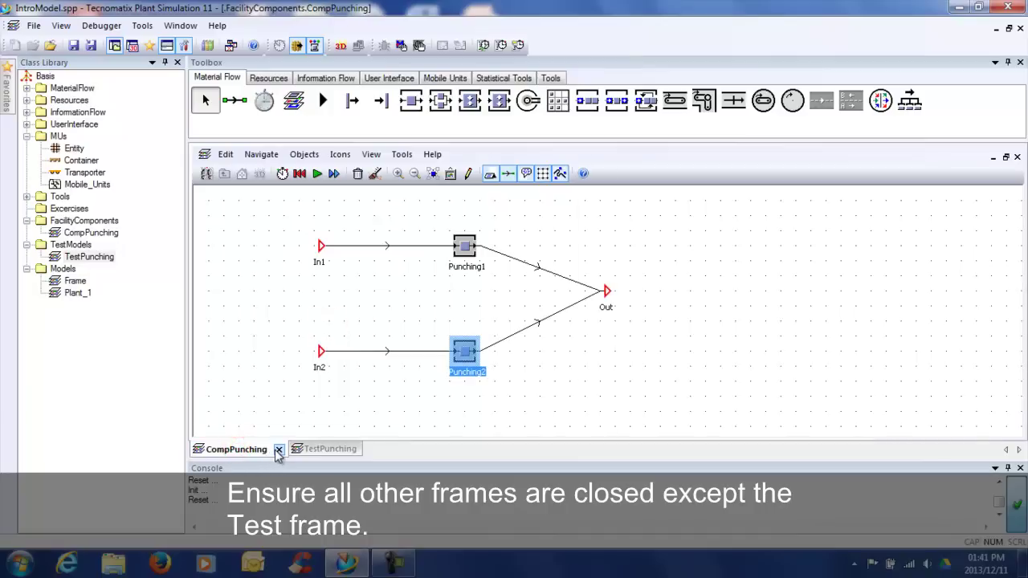
left_click(275, 450)
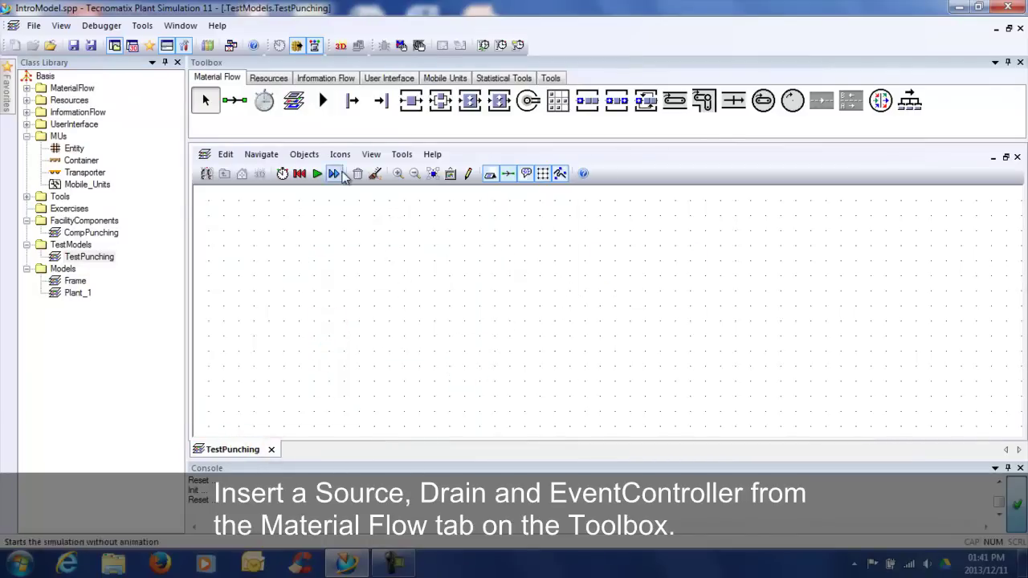
Place a Source, a Drain, an EventController and the CompPunching frame in TestPunching.
left_click(353, 100)
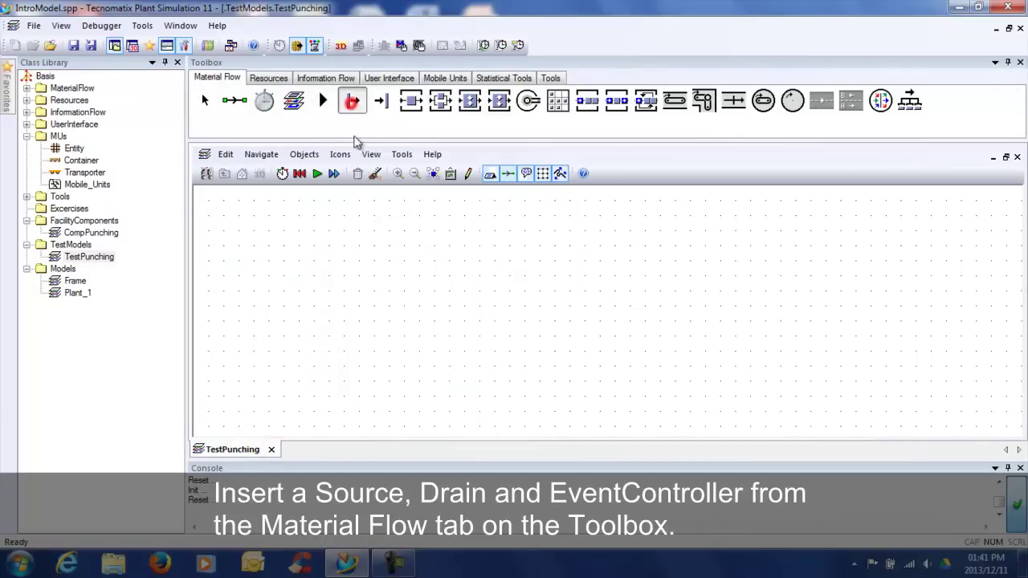
left_click(311, 295)
left_click(382, 101)
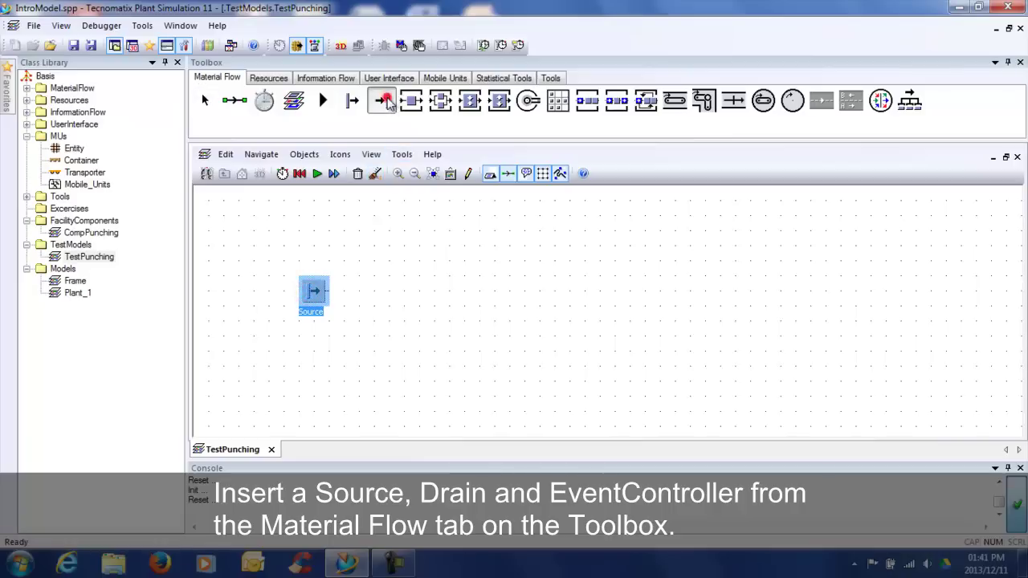
left_click(599, 294)
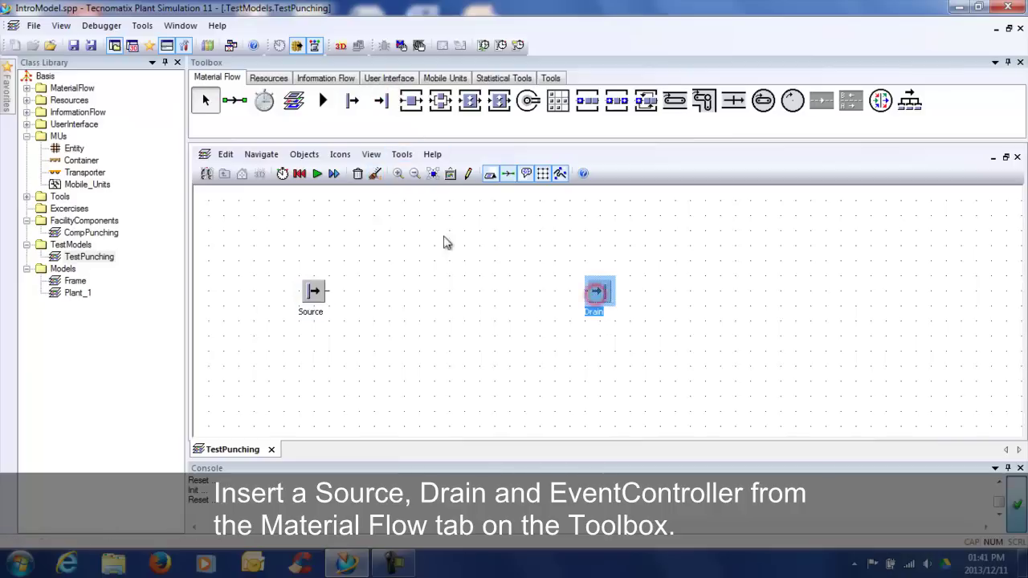
left_click(265, 100)
left_click(224, 215)
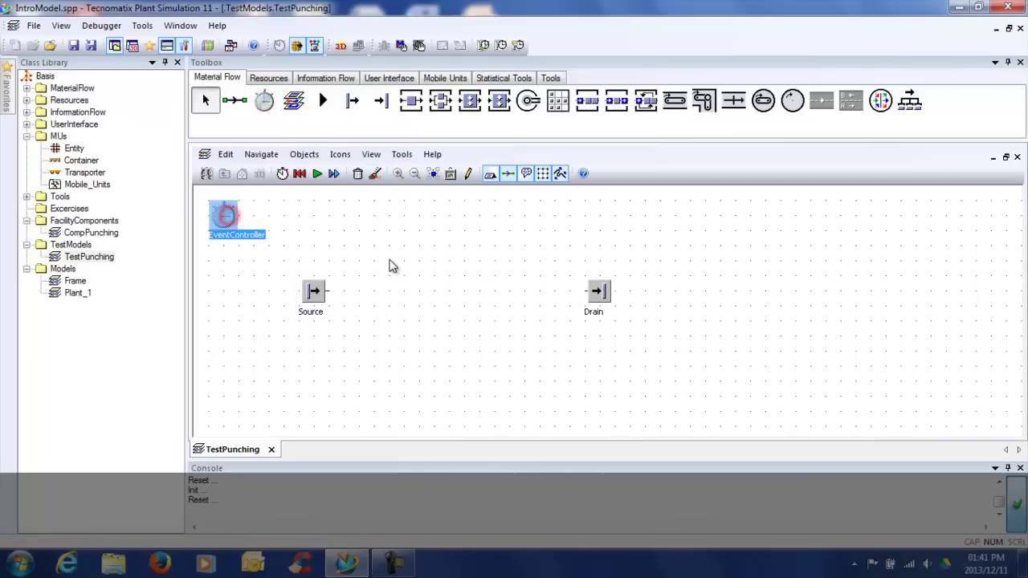
left_click_drag(103, 232, 455, 296)
left_click(459, 233)
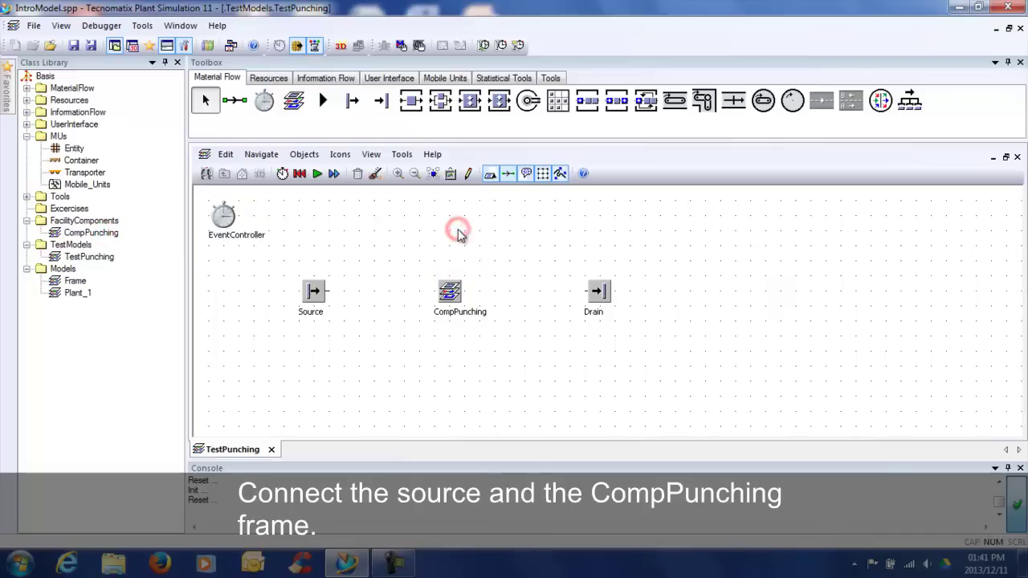
Connect the Source to CompPunching twice, once into In1 and once into In2.
left_click(235, 100)
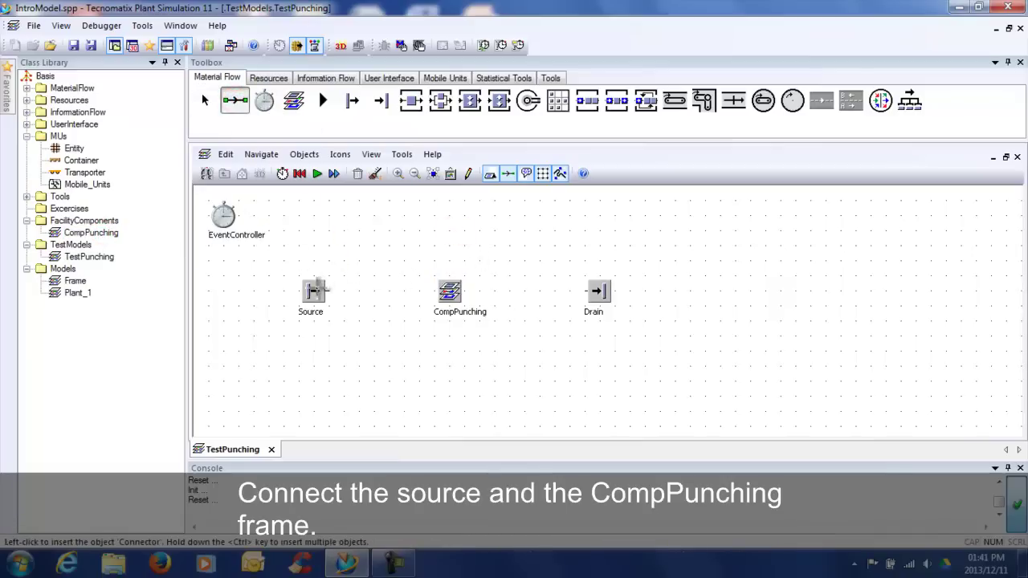
left_click(315, 291)
left_click(454, 291)
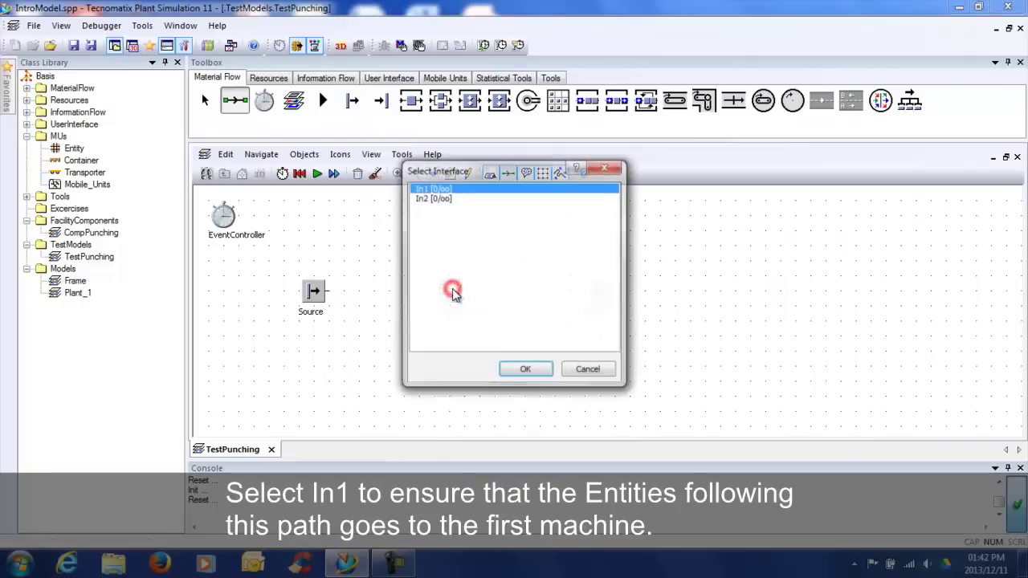
left_click(434, 190)
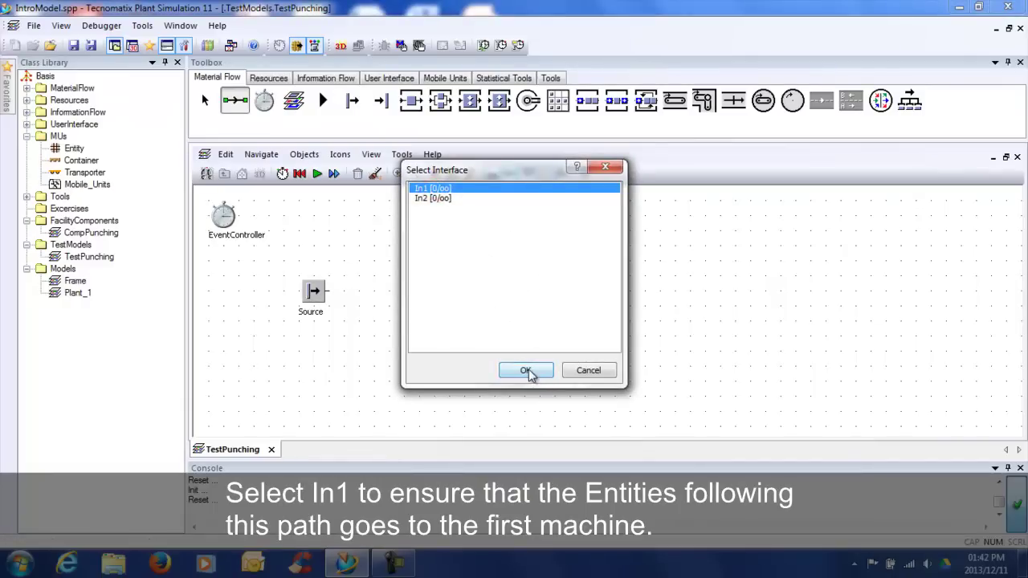
left_click(526, 370)
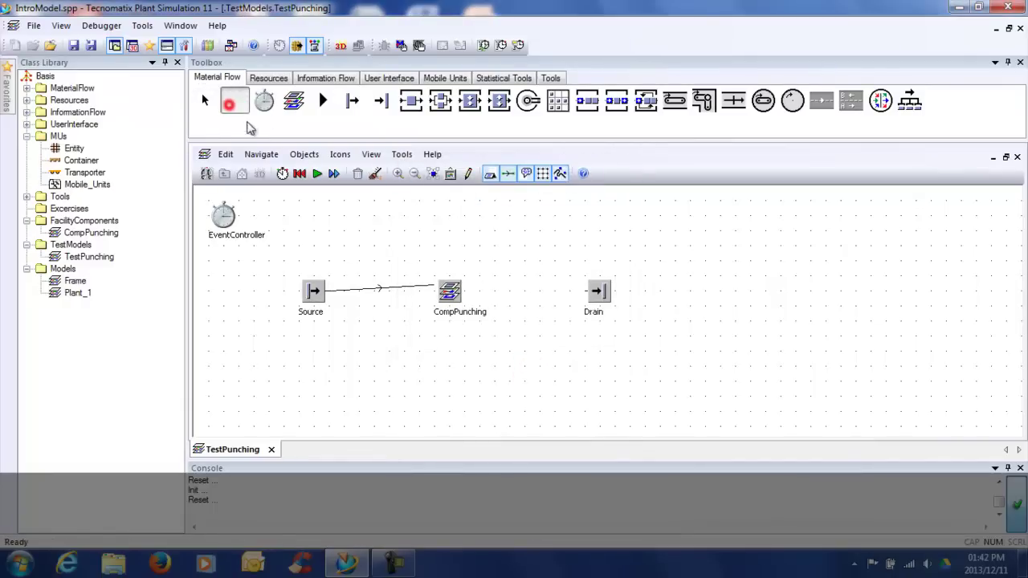
left_click(235, 102)
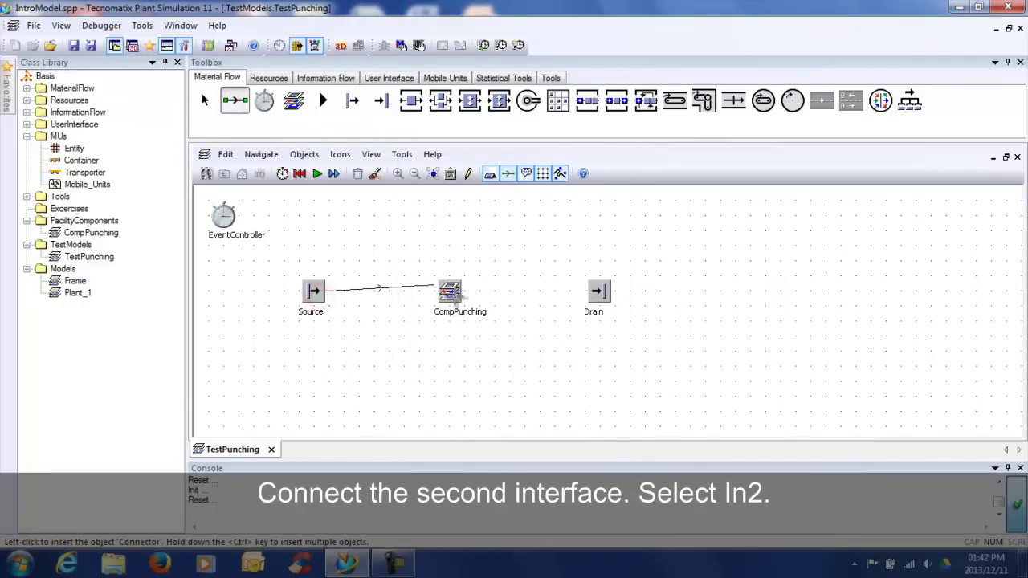
left_click(450, 293)
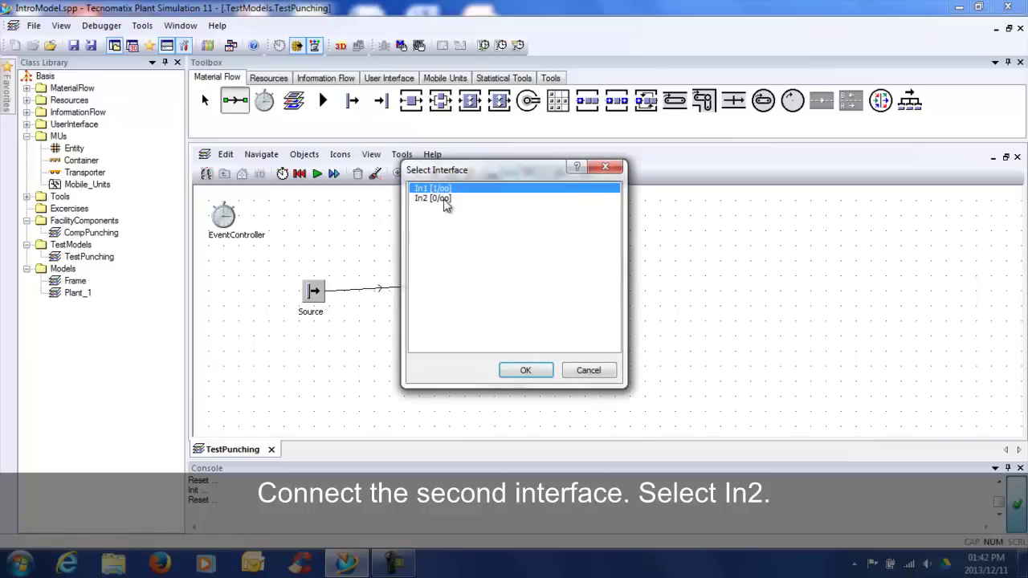
left_click(441, 200)
left_click(535, 370)
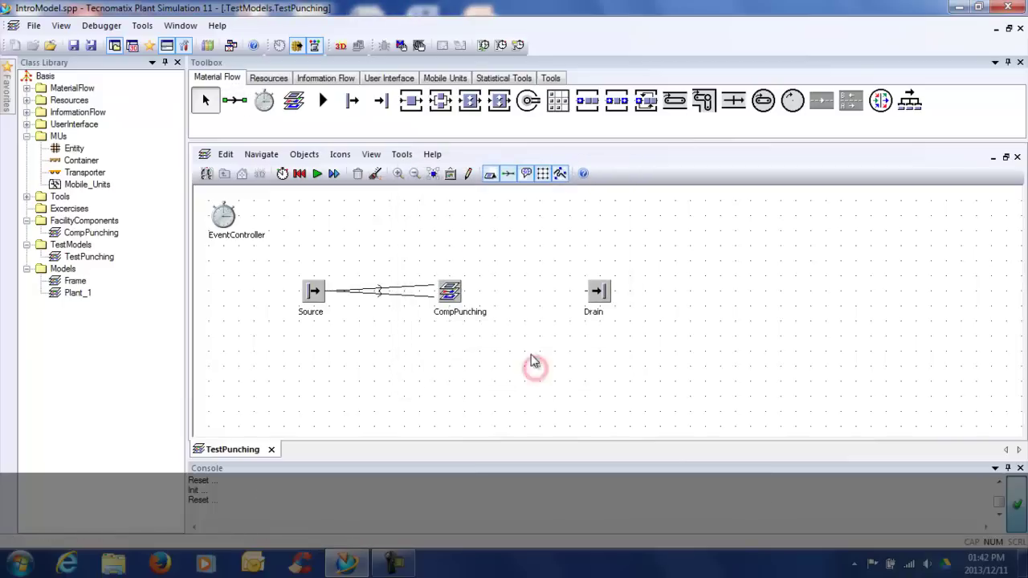
Connect CompPunching onward to the Drain.
left_click(235, 101)
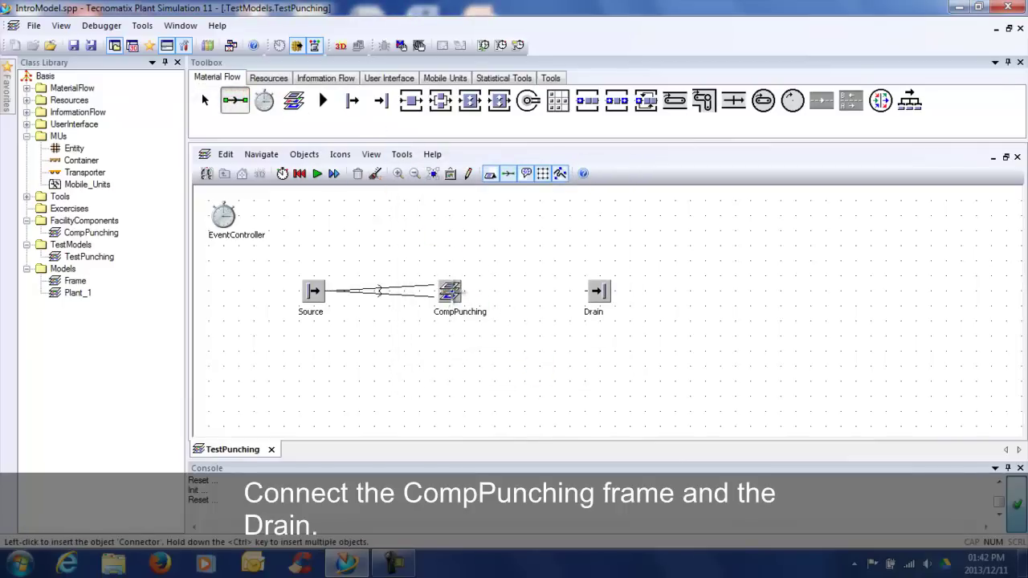
left_click(450, 292)
left_click(600, 294)
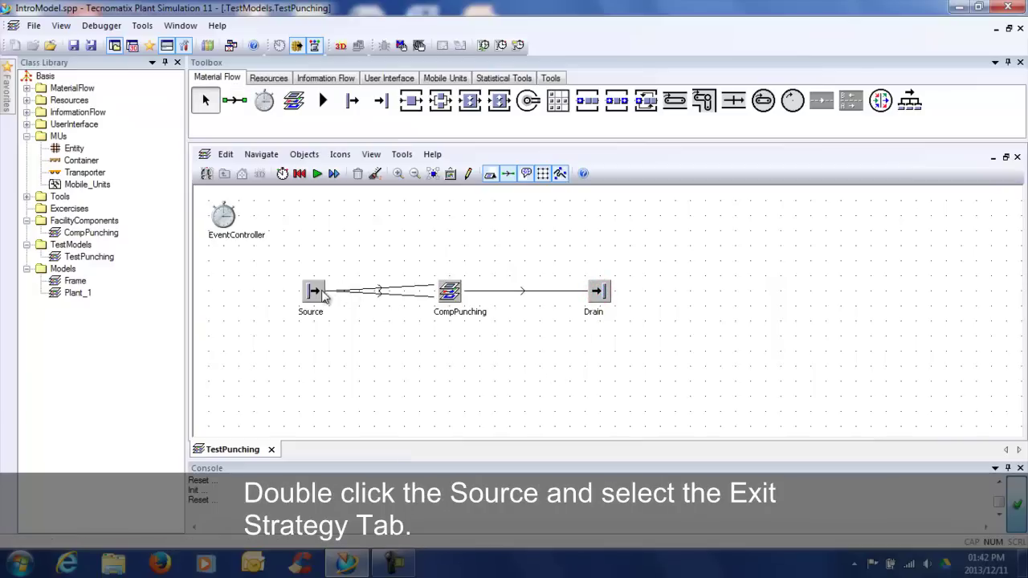
Set the Source's exit strategy to Blocking with Least Recent Demand and confirm.
double_click(316, 292)
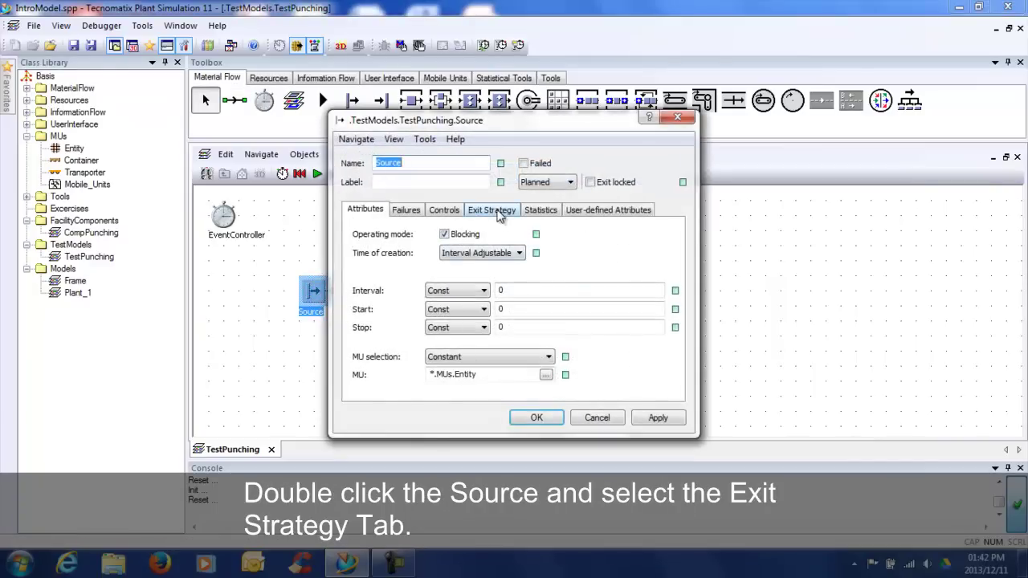
left_click(492, 209)
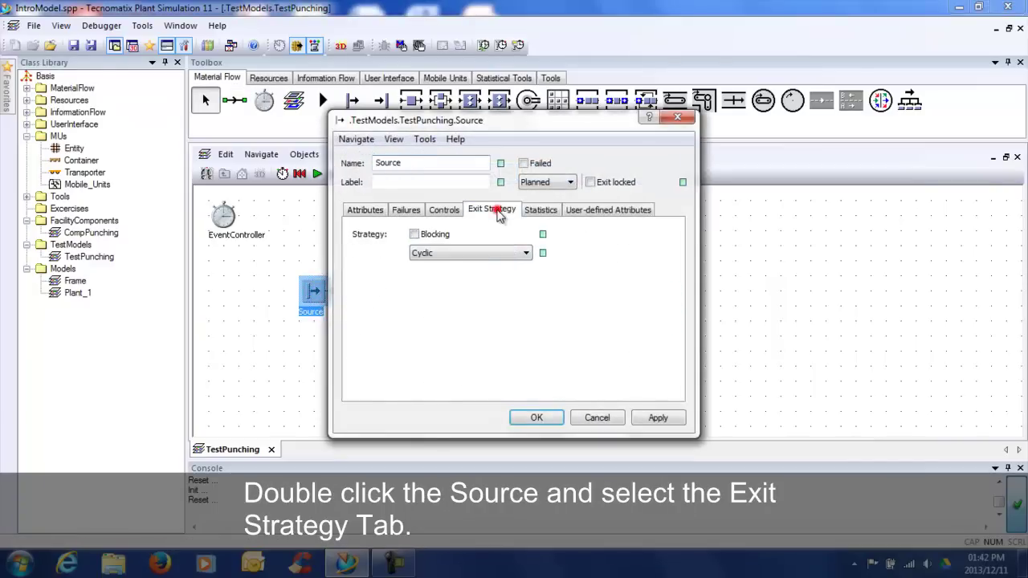
left_click(414, 234)
left_click(526, 254)
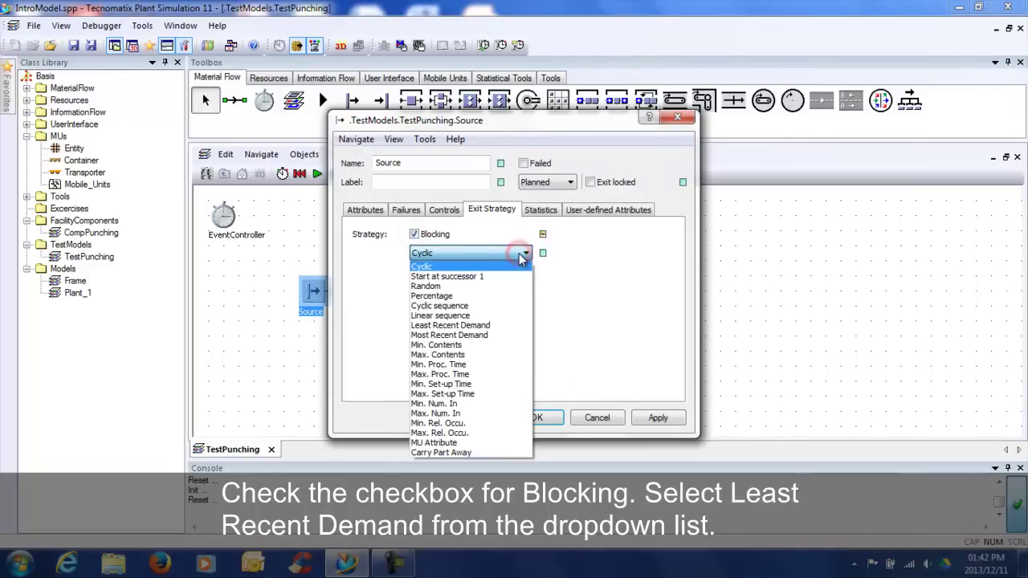
left_click(480, 326)
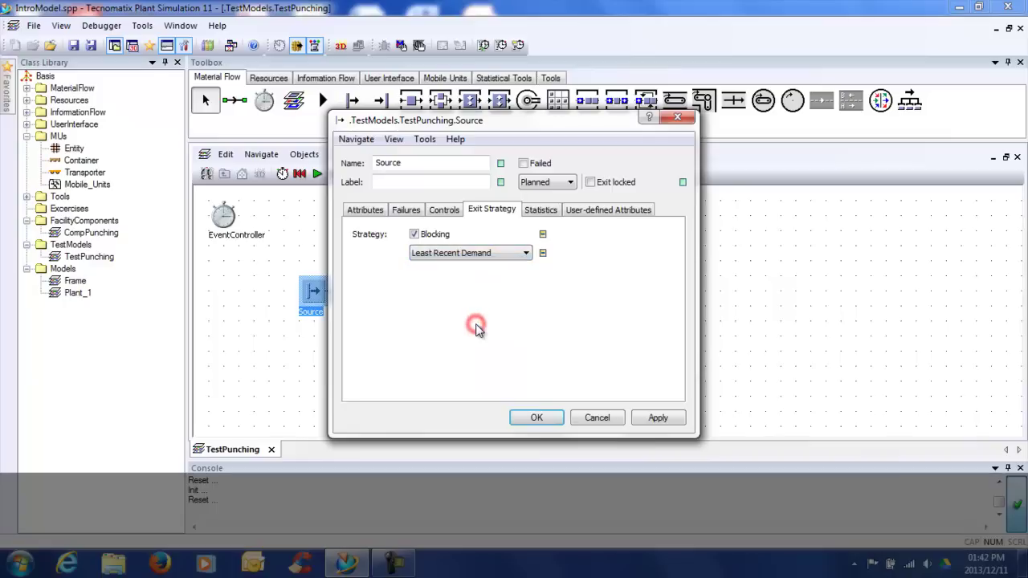
left_click(537, 418)
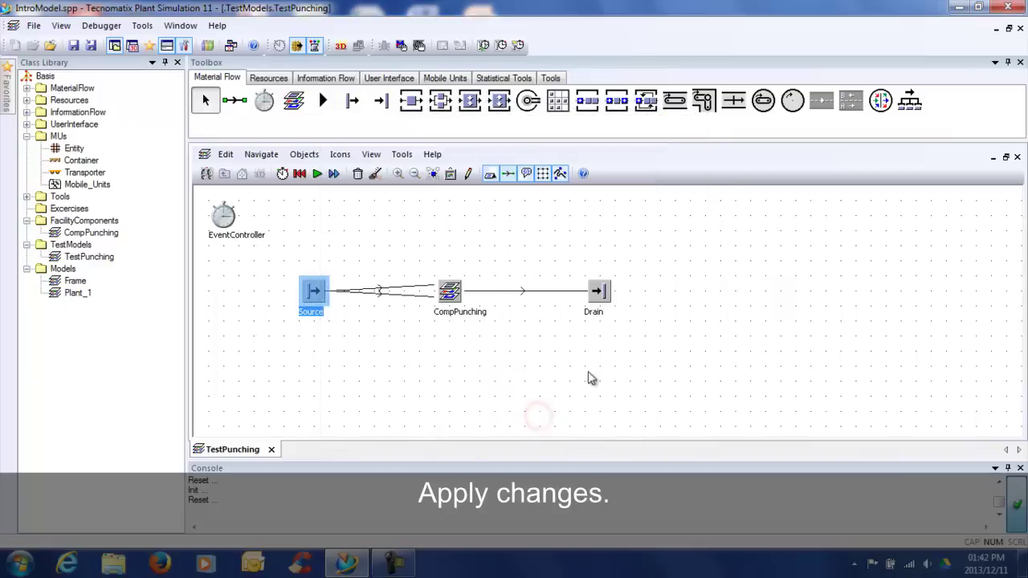
Set the EventController end time to 5::: and slow the simulation speed.
double_click(227, 217)
left_click(478, 245)
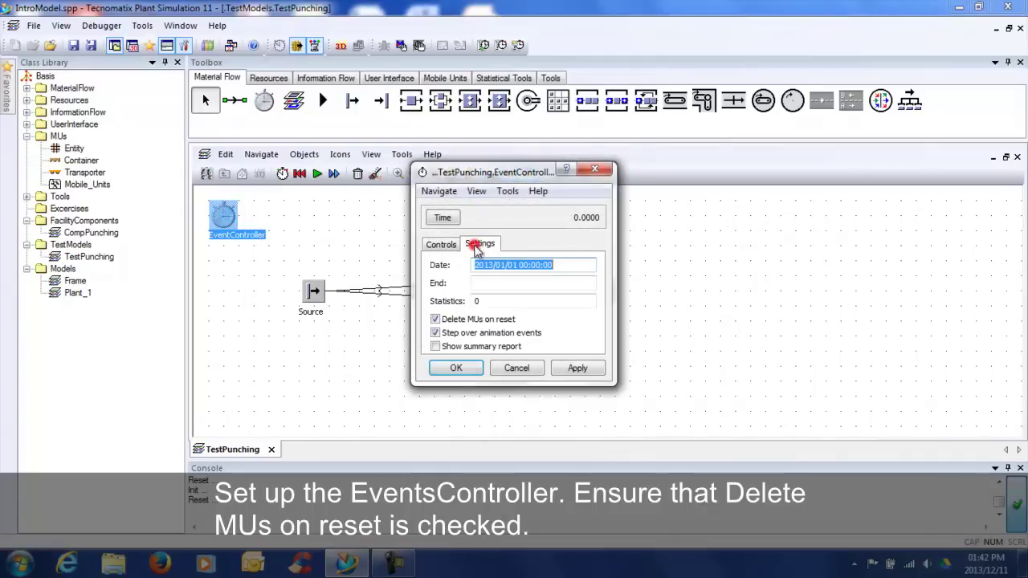
left_click(509, 283)
type("5")
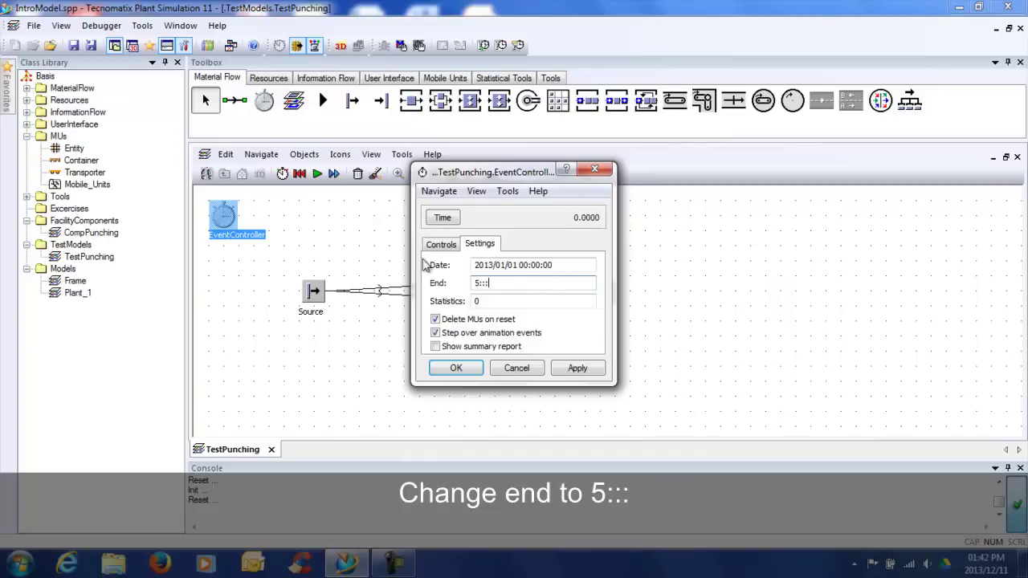
type(":::")
left_click(441, 243)
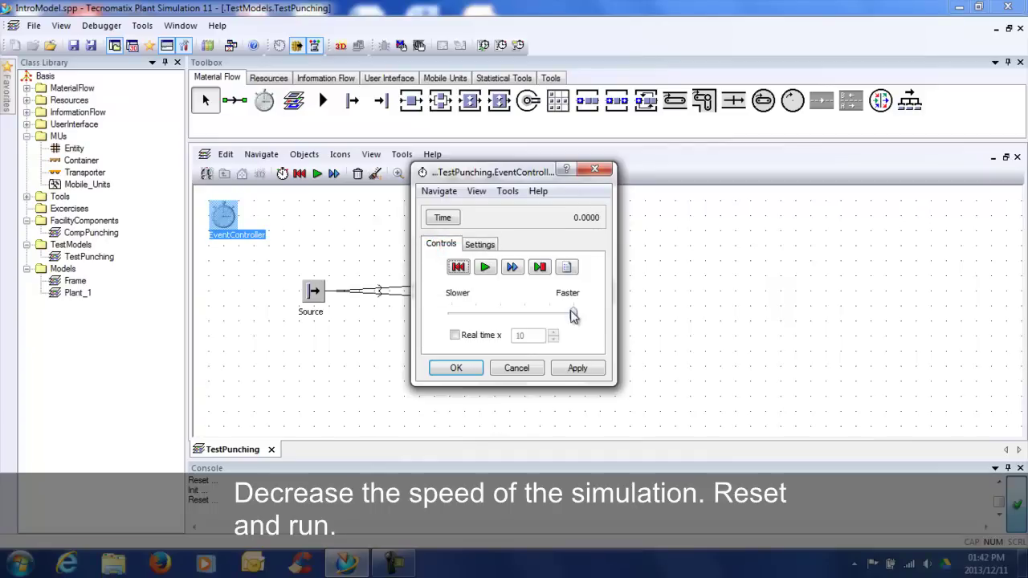
left_click_drag(573, 315, 510, 314)
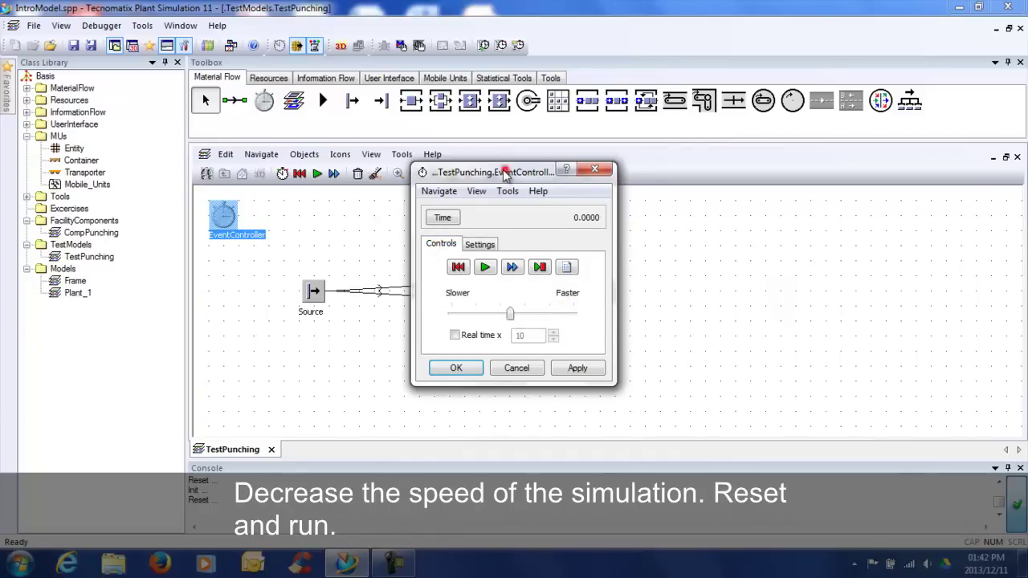
Run the simulation while viewing inside CompPunching, then stop, reset, and close the controller.
left_click_drag(505, 175, 154, 179)
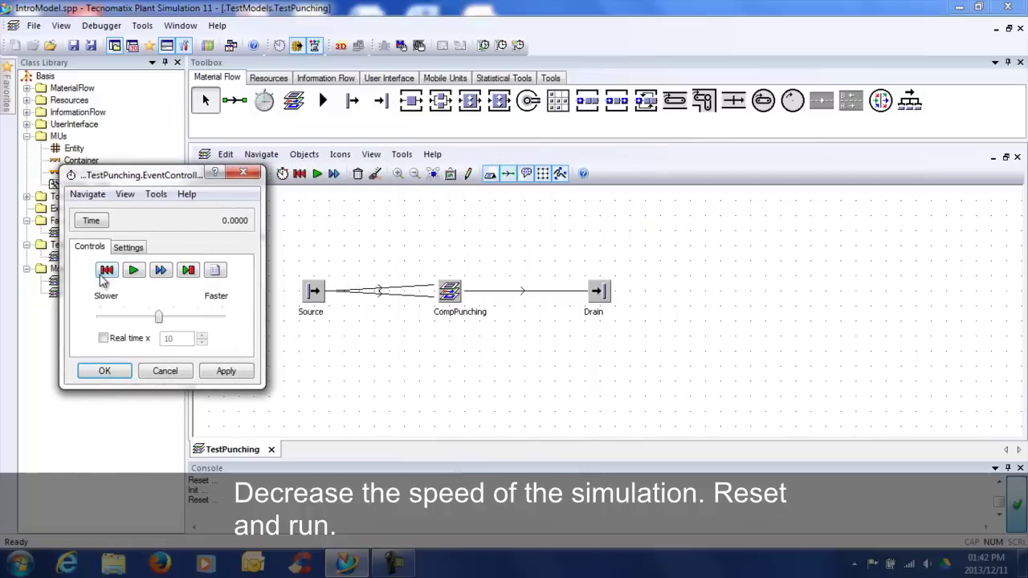
left_click(106, 271)
left_click(132, 271)
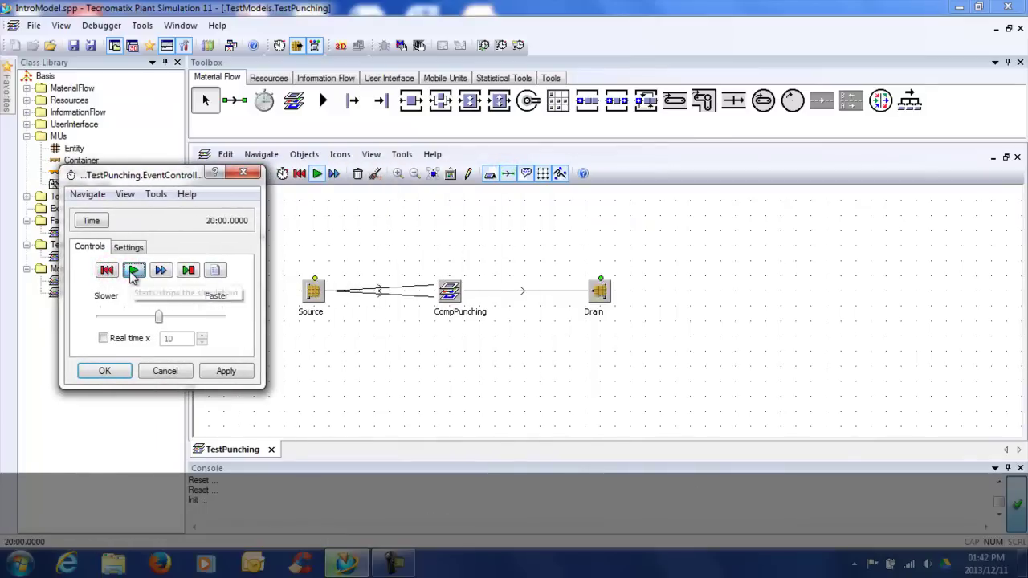
double_click(452, 291)
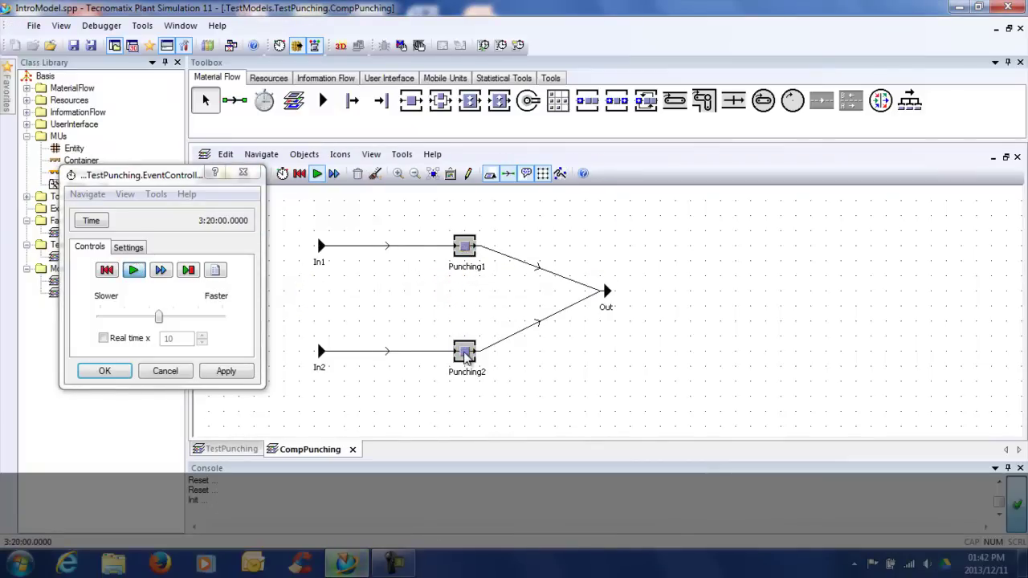
left_click(135, 271)
left_click(106, 271)
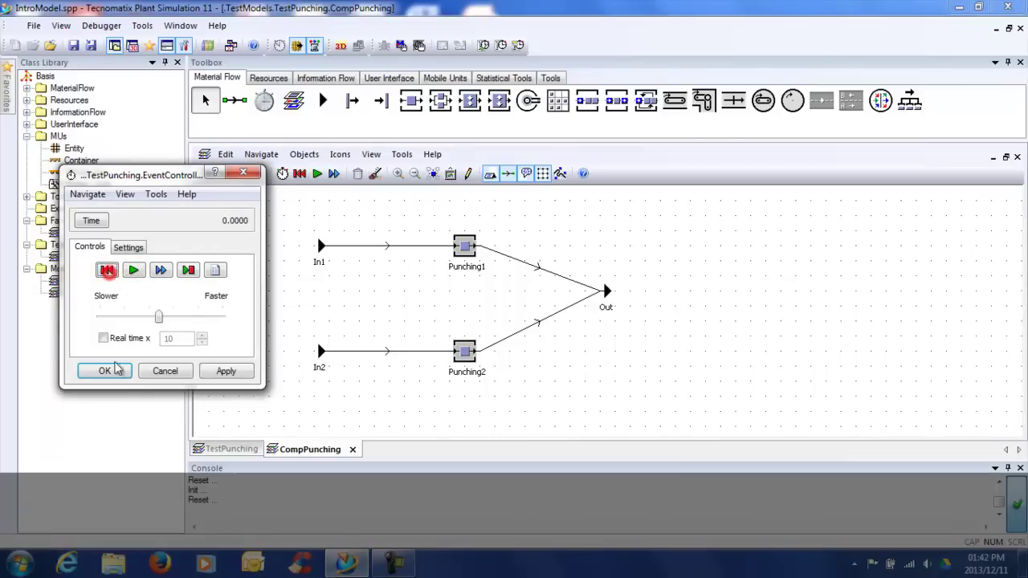
left_click(104, 372)
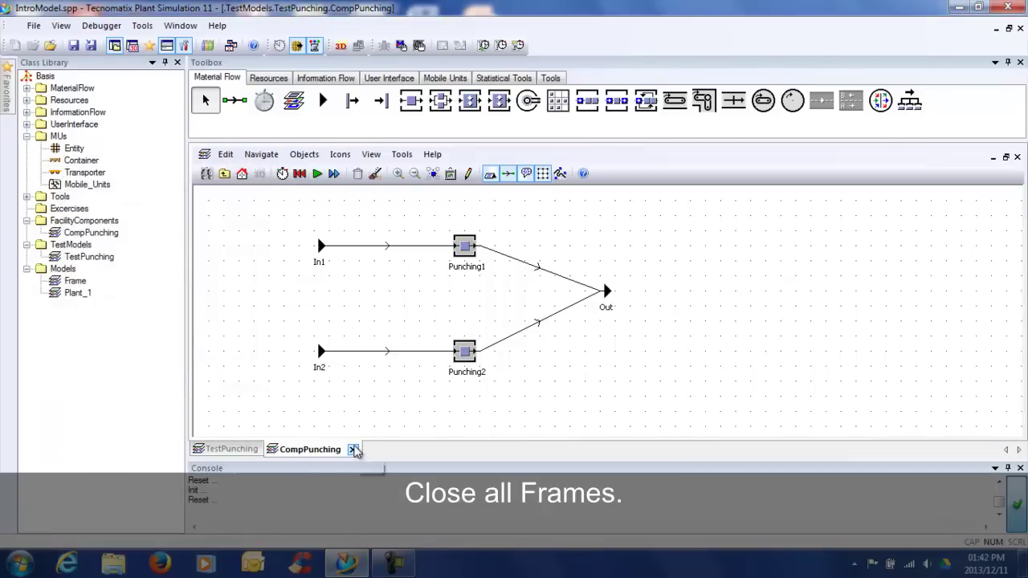
Close the test frames and duplicate Plant_1 as Plant_11, opening the copy.
left_click(354, 450)
left_click(272, 451)
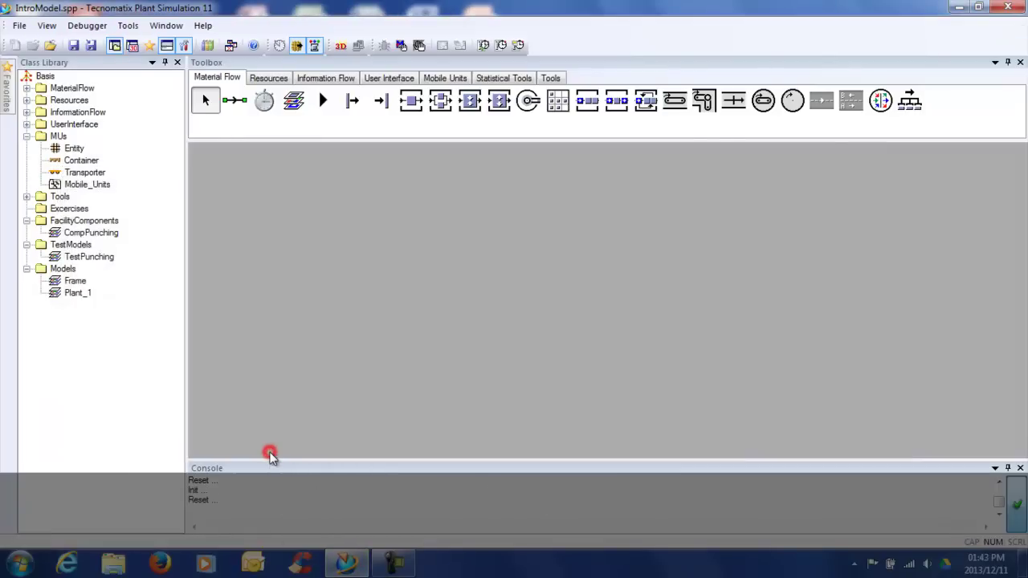
left_click(74, 295)
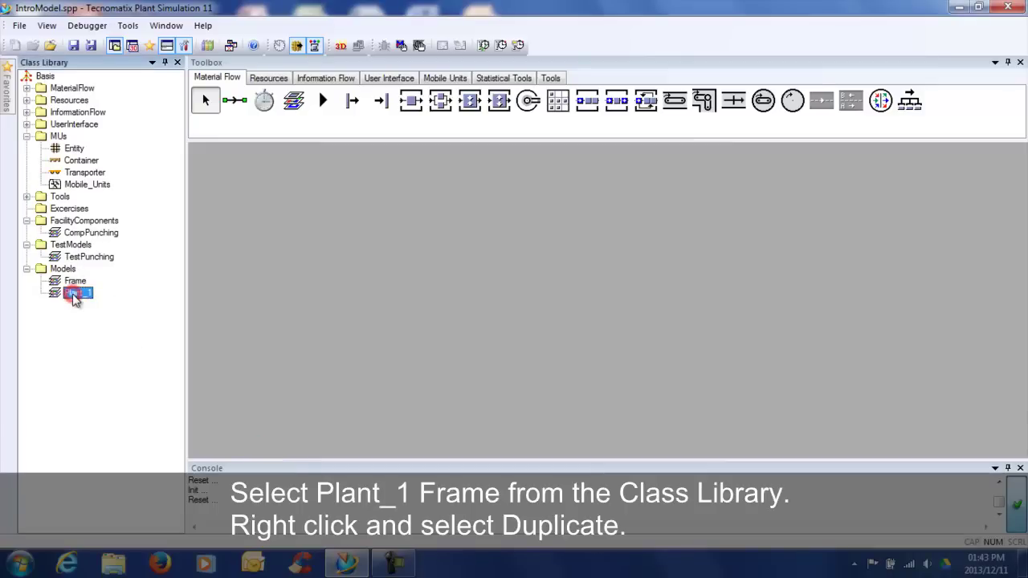
right_click(74, 296)
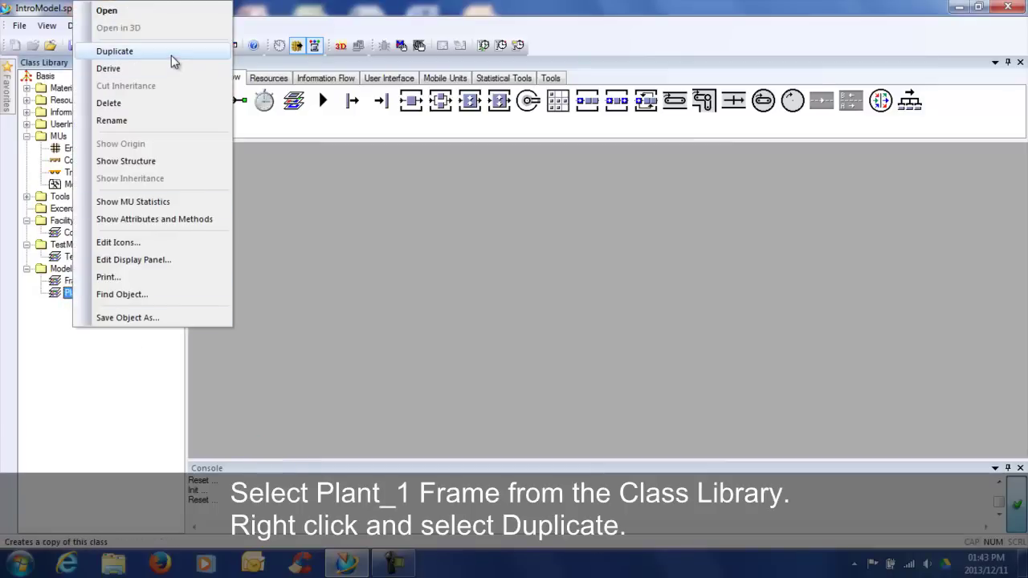
left_click(115, 52)
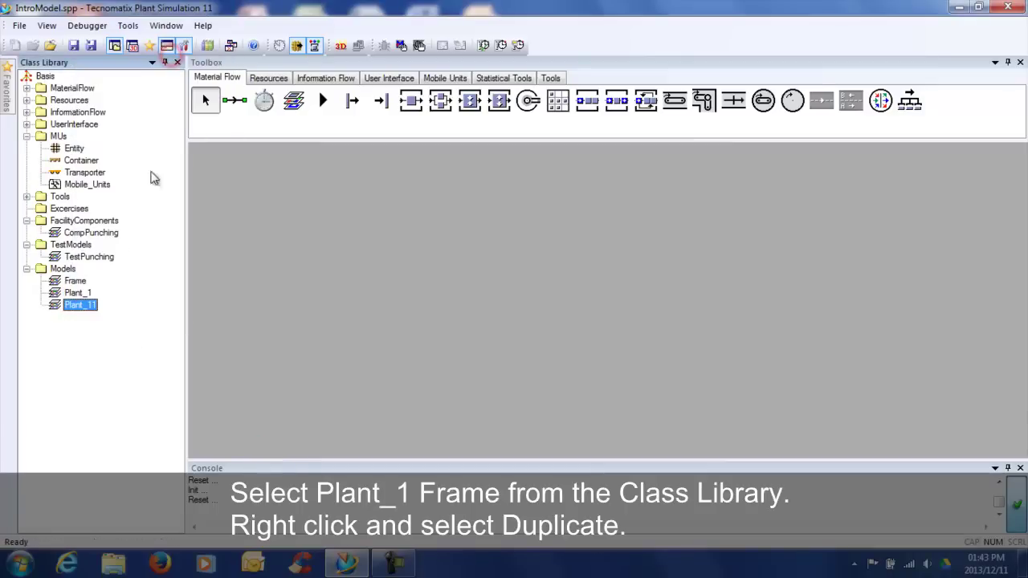
double_click(90, 306)
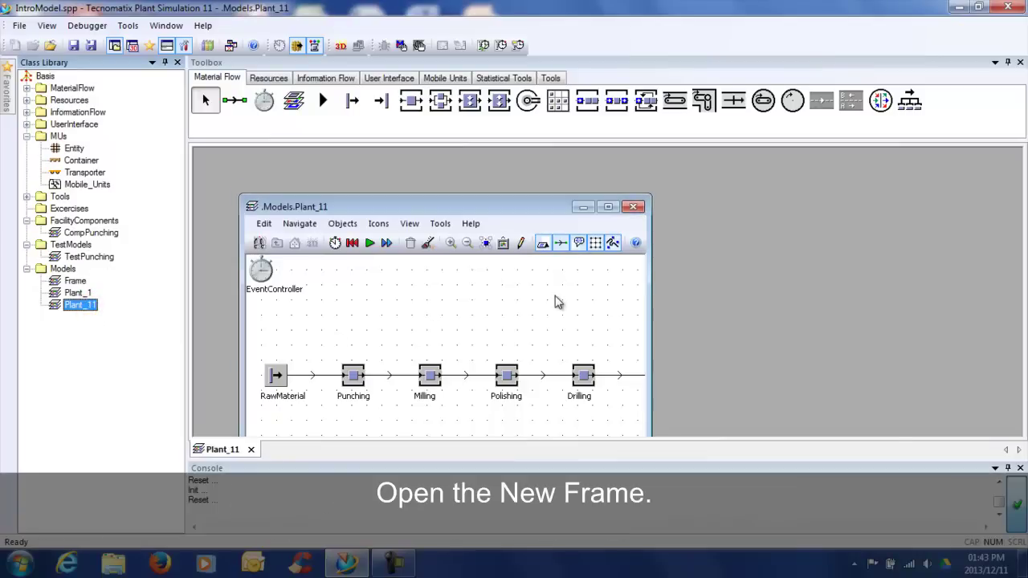
Maximize the Plant_11 frame and start renaming it in the model tree.
left_click(609, 206)
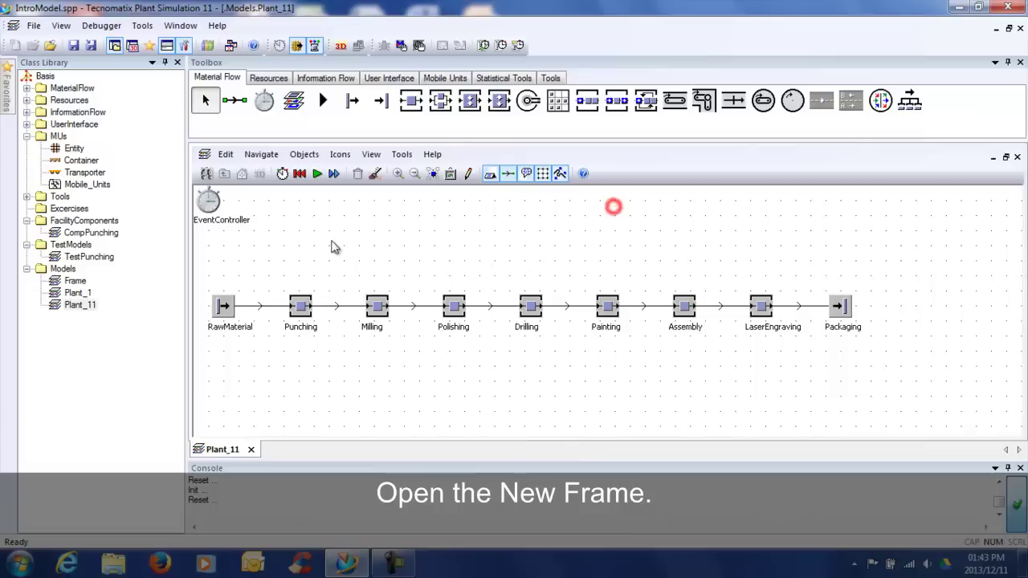
left_click(80, 305)
key("F2")
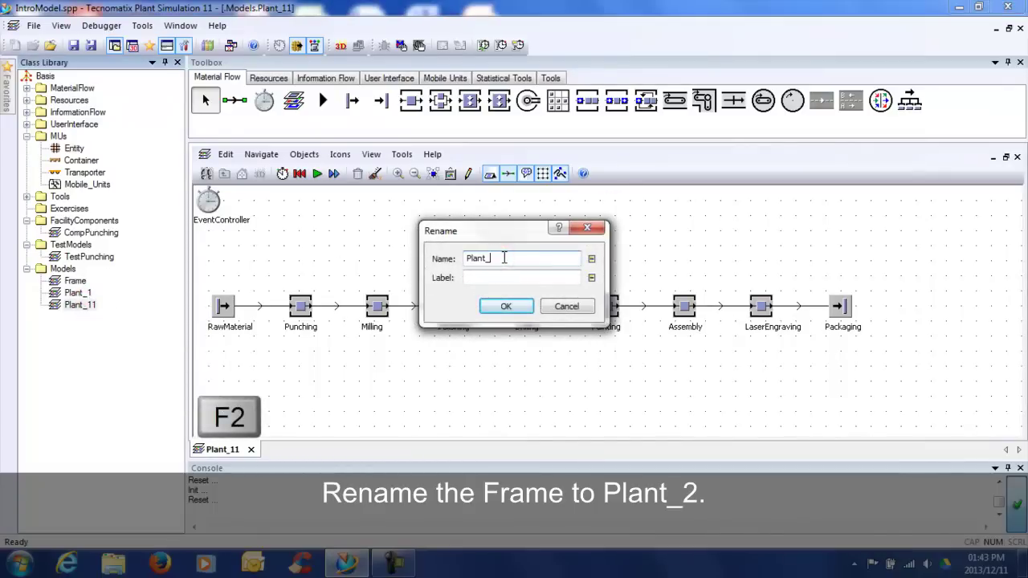
Confirm the Plant_2 name, delete Punching, and place CompPunching in its spot.
left_click(507, 307)
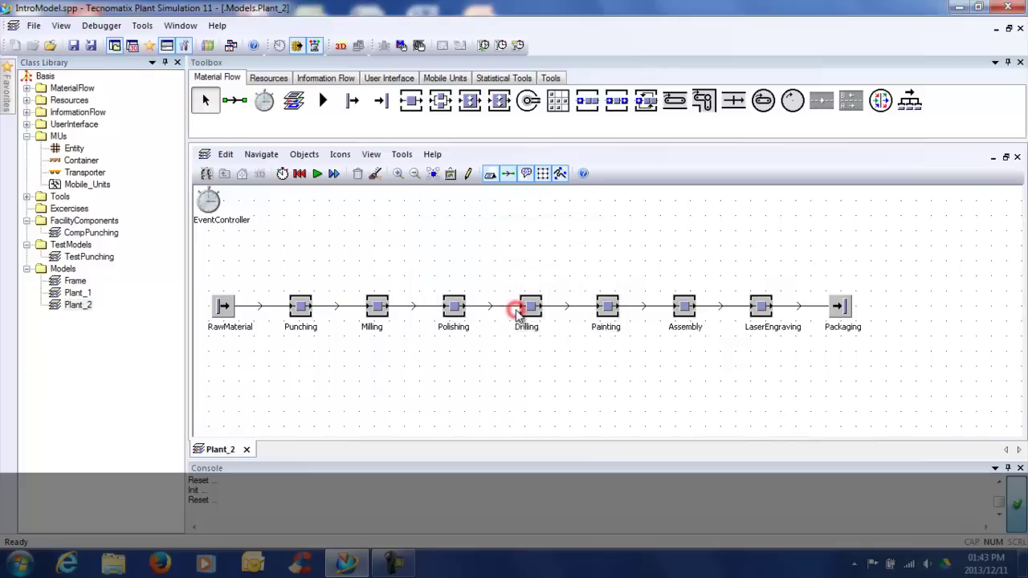
left_click(301, 307)
key("Delete")
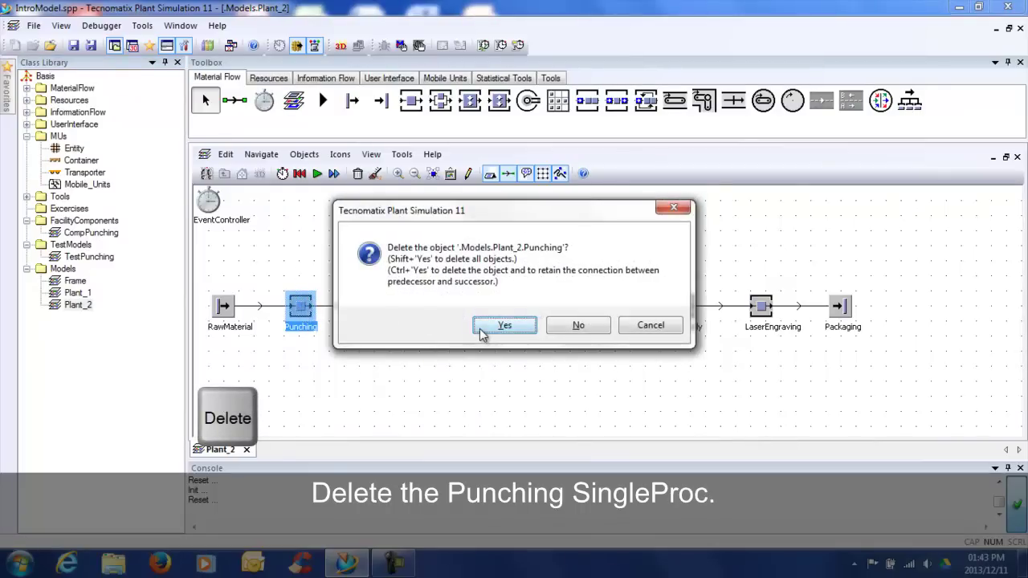
left_click(503, 326)
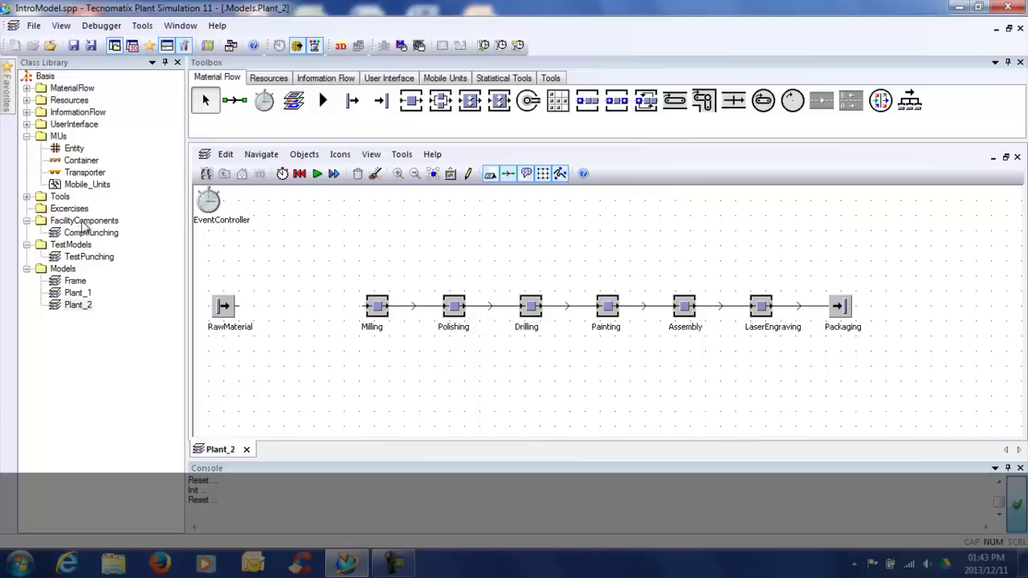
left_click_drag(85, 234, 296, 311)
Connect RawMaterial to CompPunching's In1 and In2 inputs.
left_click(234, 100)
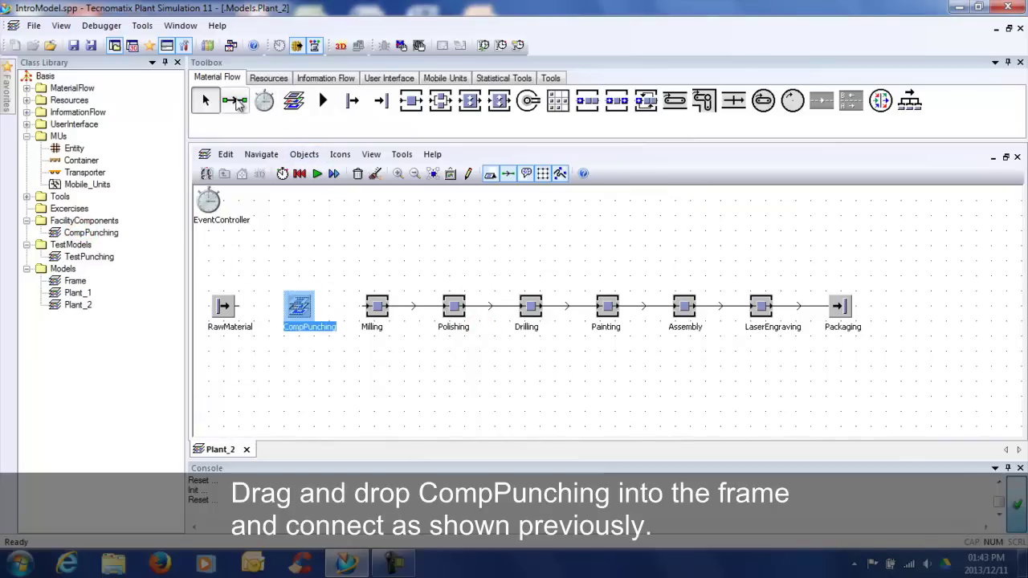
left_click(224, 307)
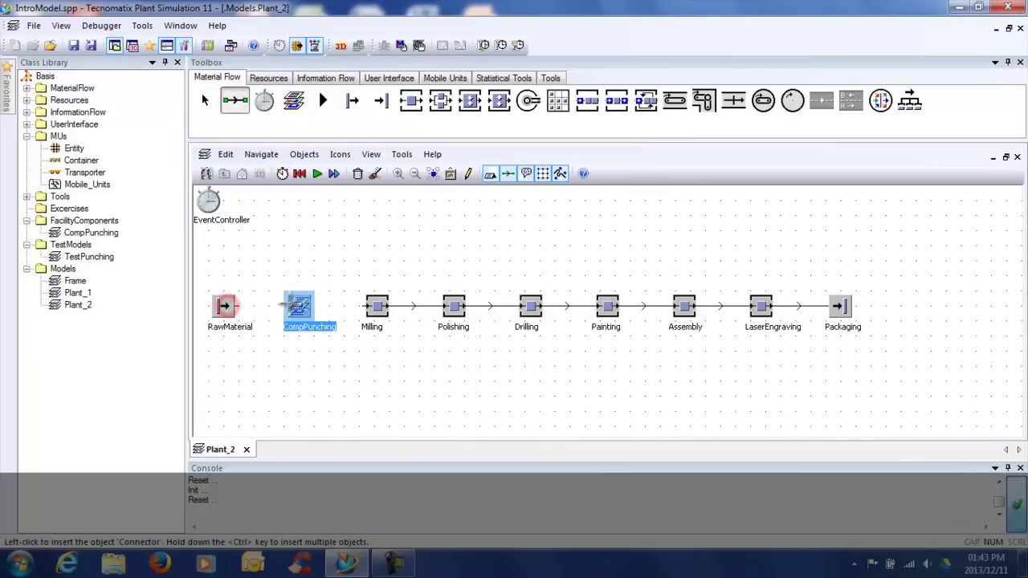
left_click(298, 305)
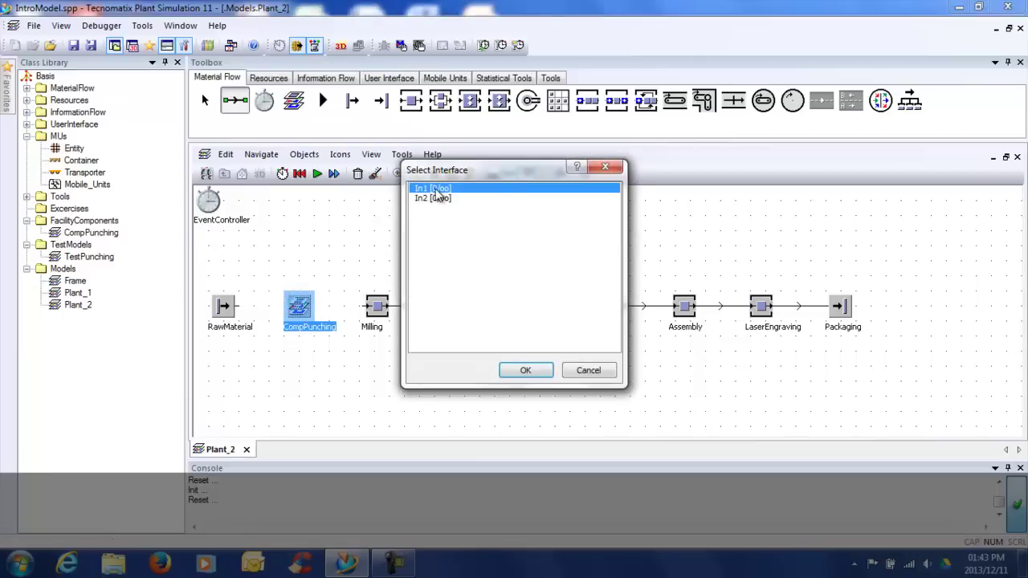
left_click(543, 372)
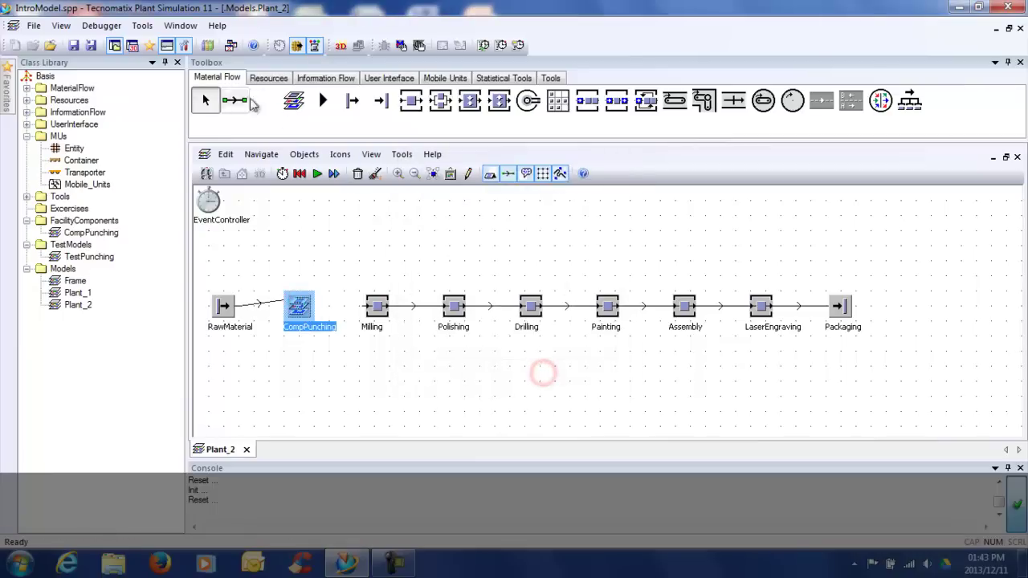
left_click(235, 101)
left_click(224, 307)
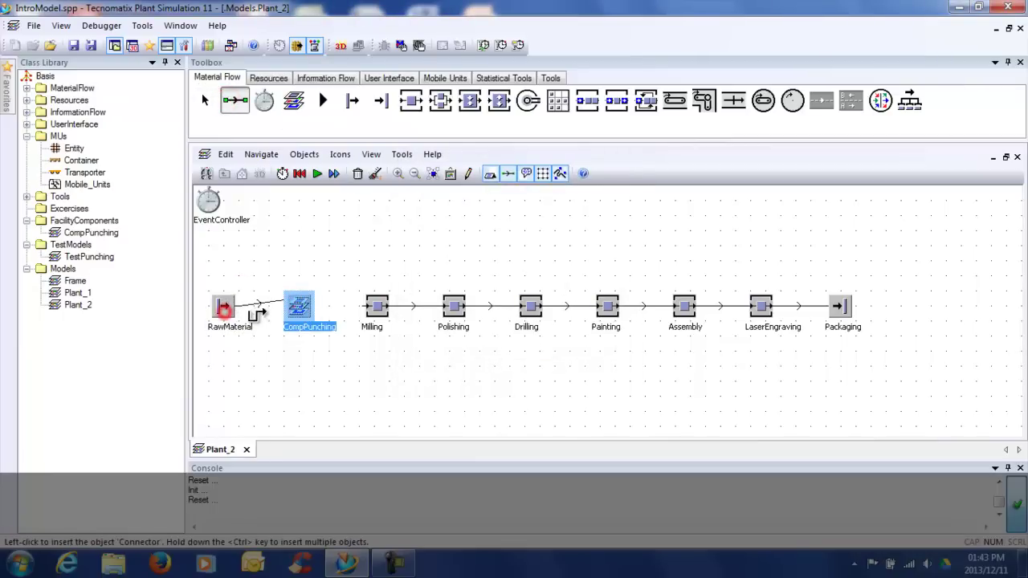
left_click(298, 305)
left_click(426, 198)
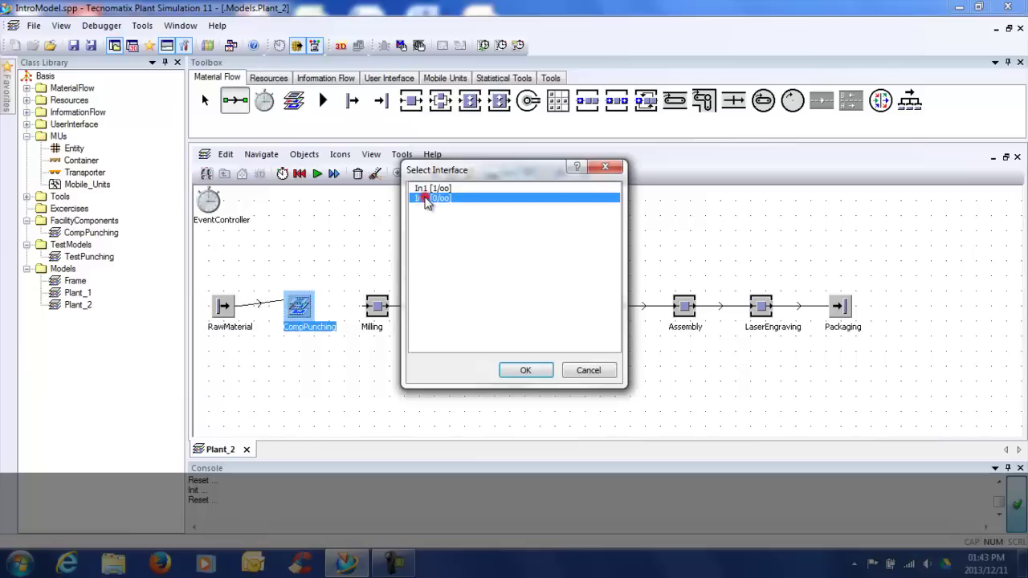
left_click(525, 370)
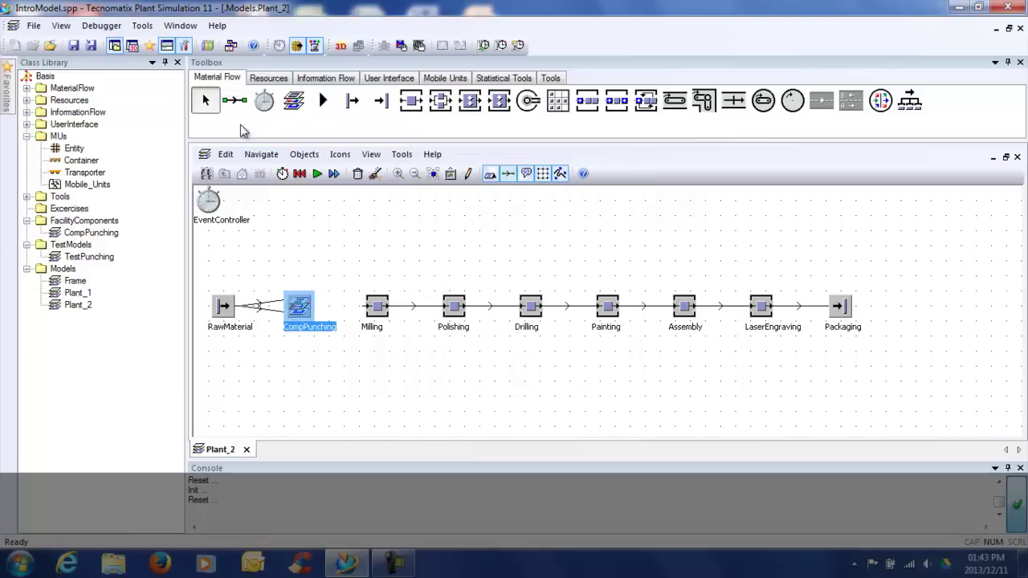
Connect CompPunching onward to Milling.
left_click(235, 100)
left_click(298, 305)
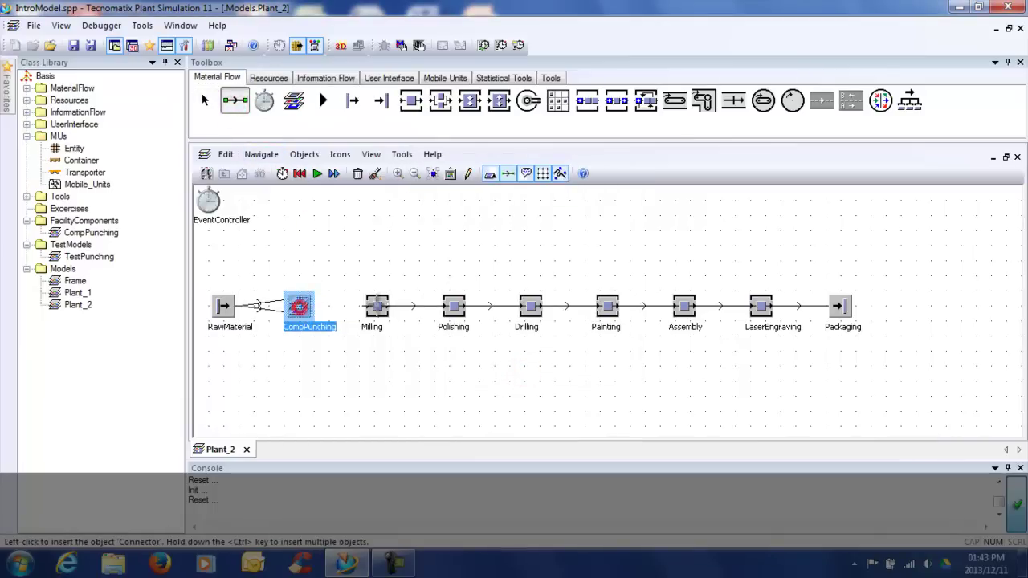
left_click(377, 305)
left_click(361, 251)
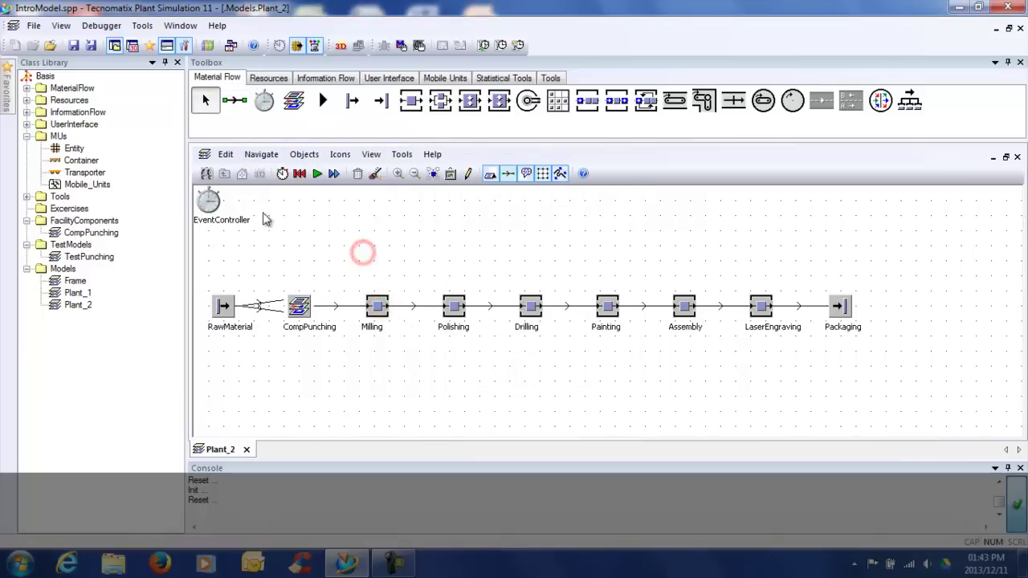
double_click(209, 202)
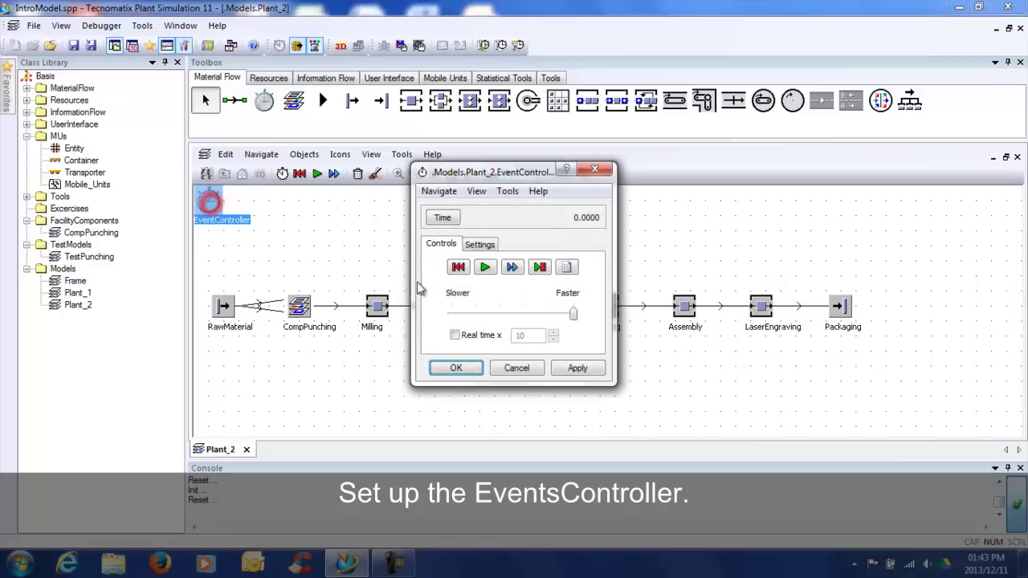
left_click(480, 245)
left_click(441, 244)
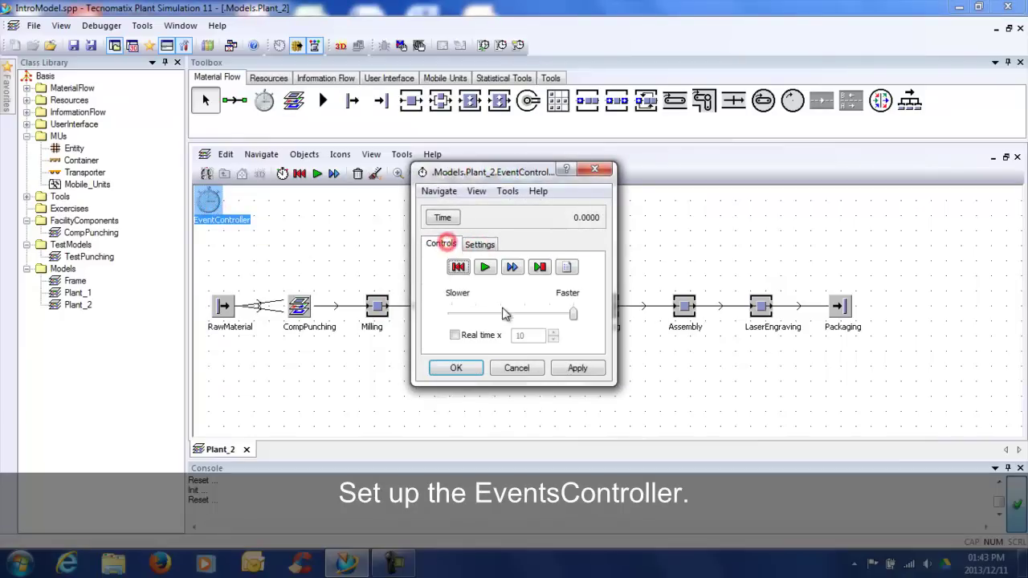
left_click(574, 313)
left_click_drag(509, 317, 504, 315)
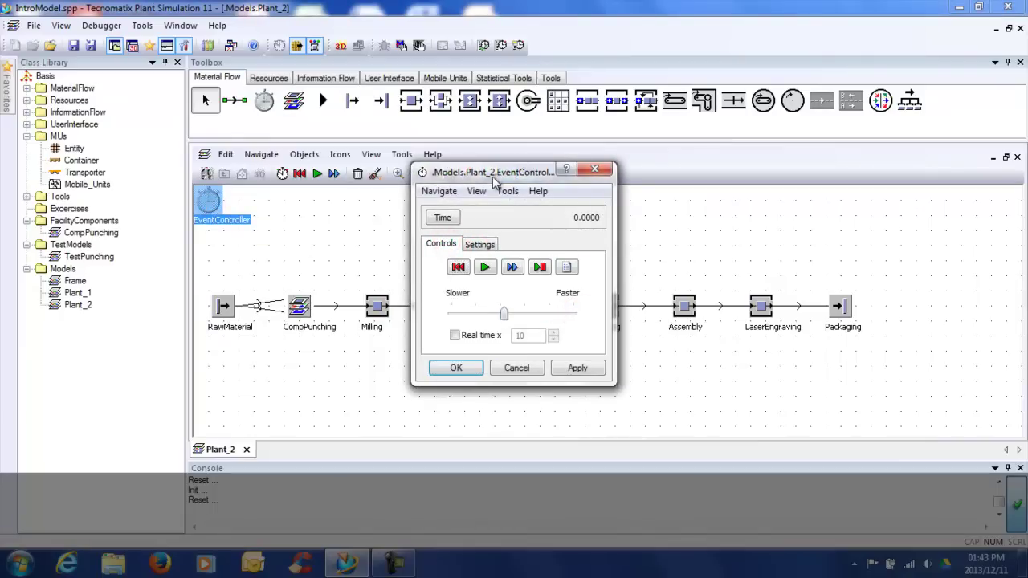
left_click_drag(495, 178, 81, 195)
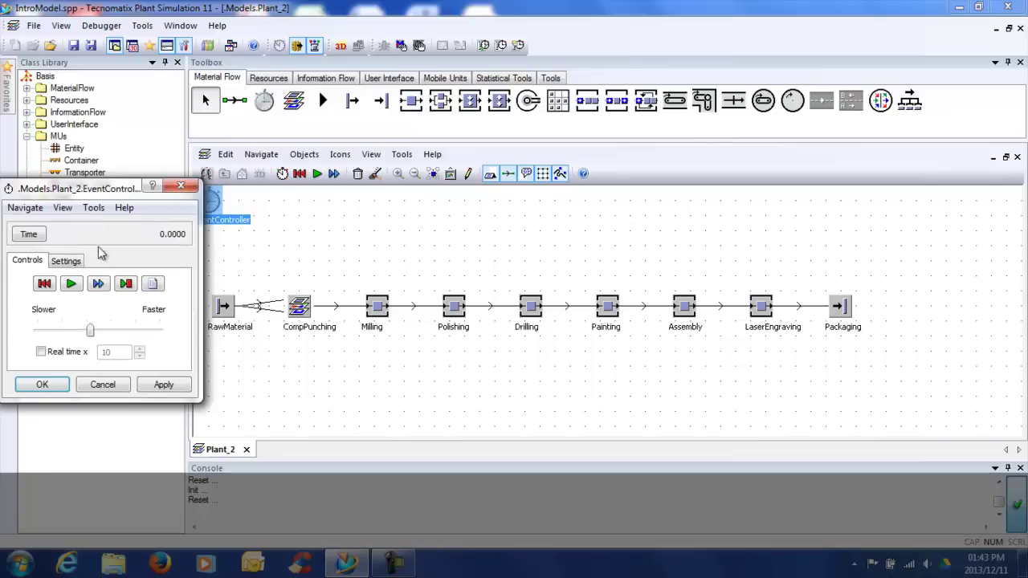
left_click(70, 288)
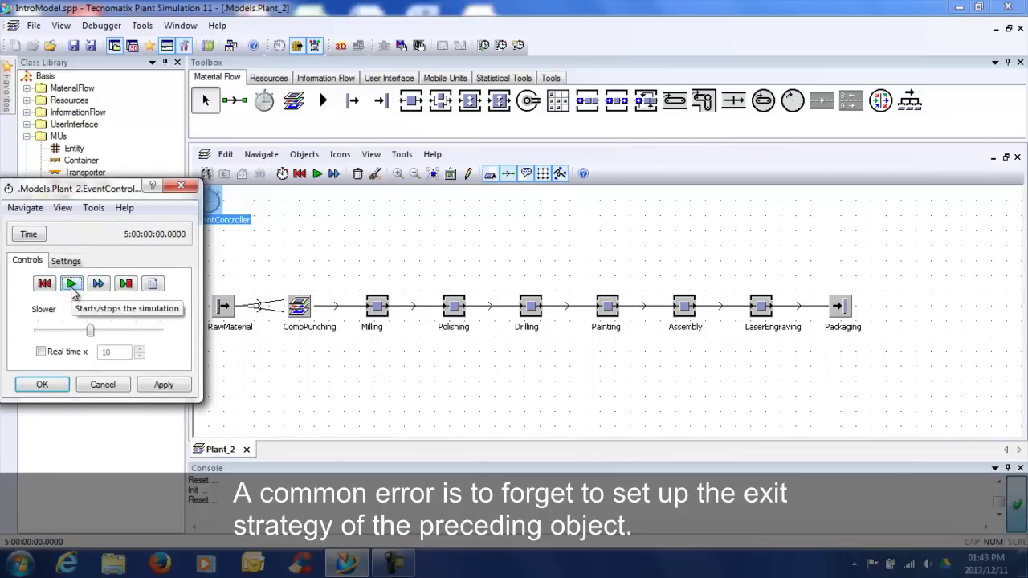
left_click(72, 287)
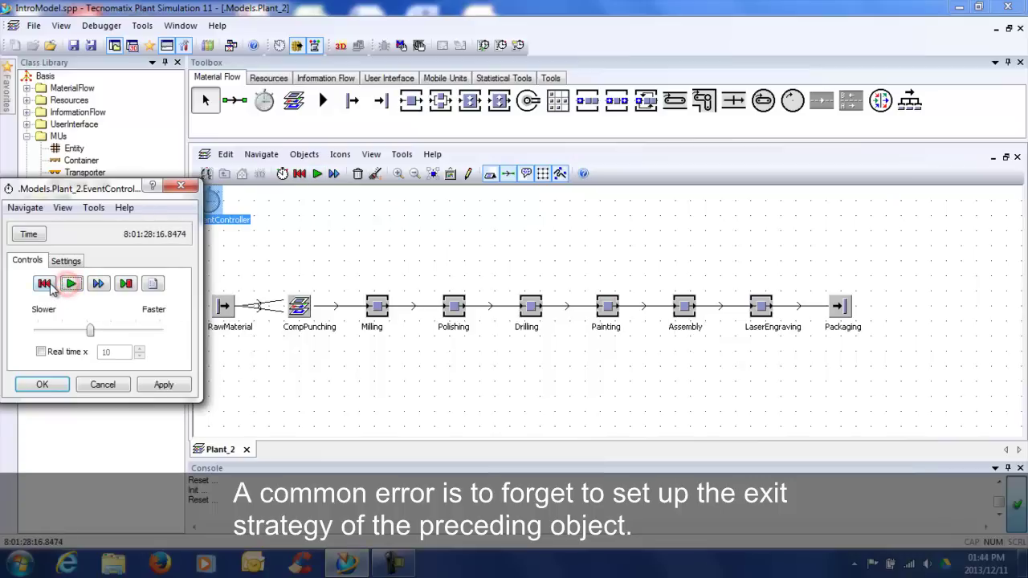
left_click(44, 283)
left_click(97, 386)
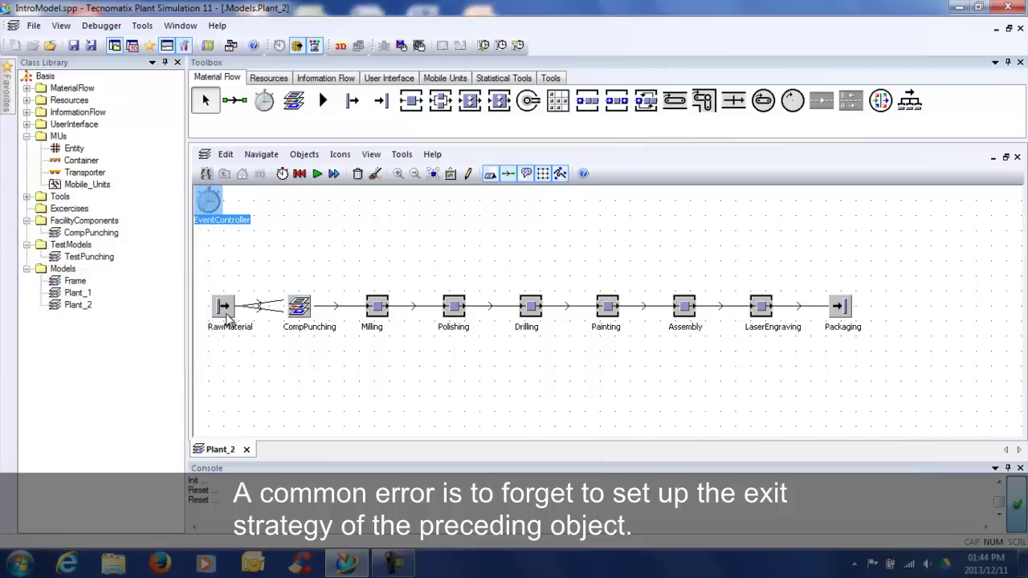
Set RawMaterial's exit strategy to Least Recent Demand in its properties.
double_click(222, 306)
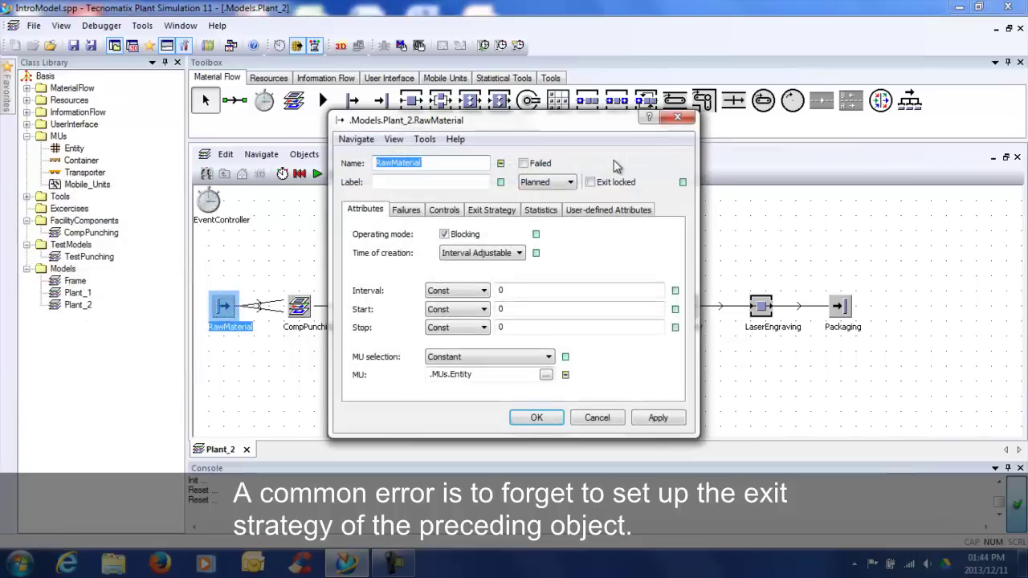
left_click(496, 210)
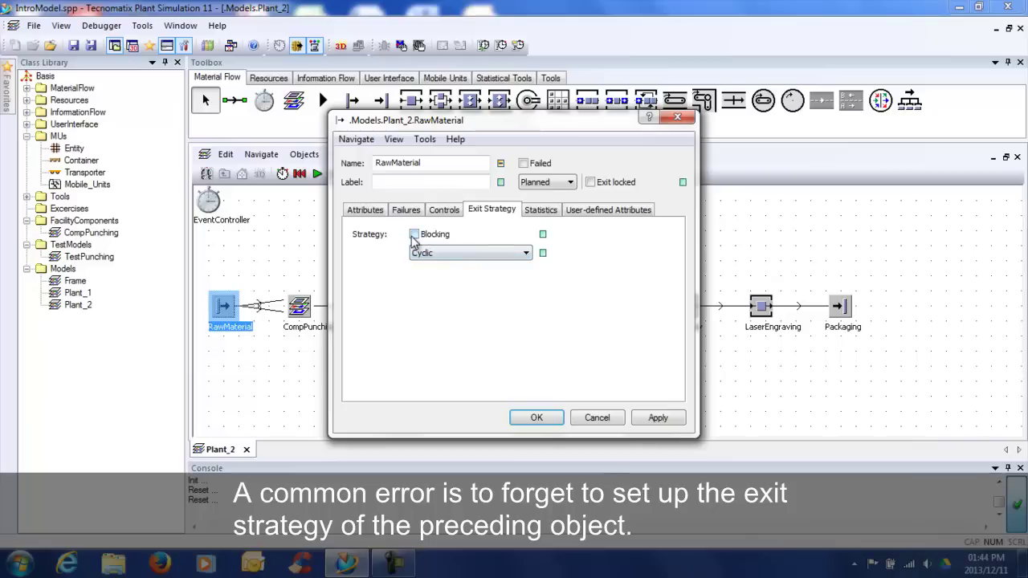
left_click(516, 254)
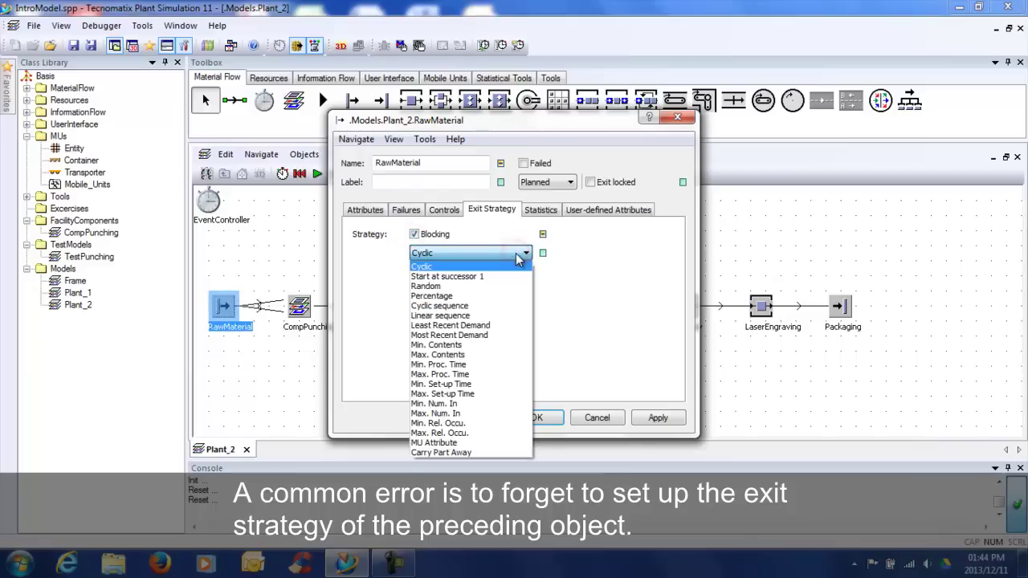
left_click(482, 325)
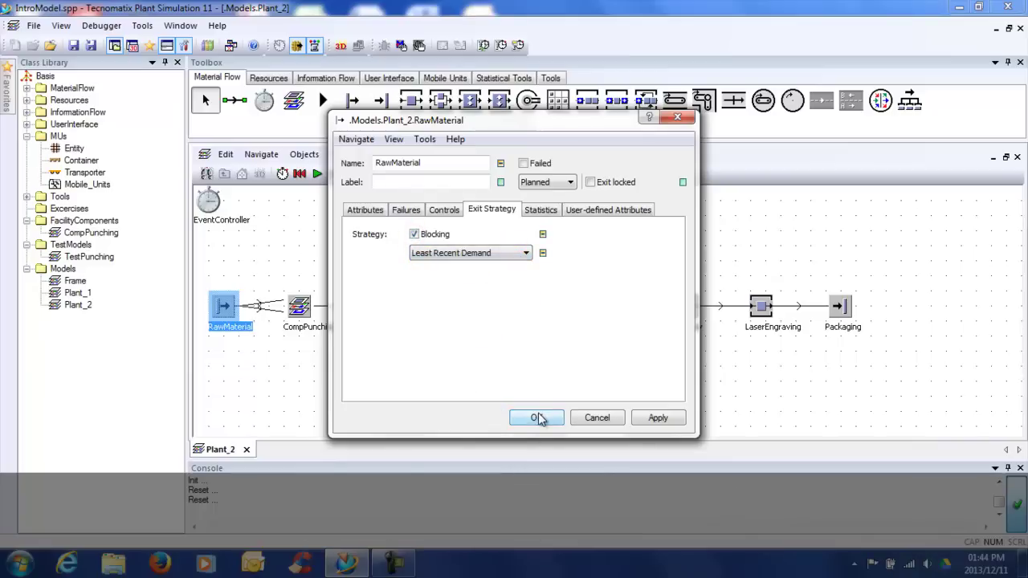